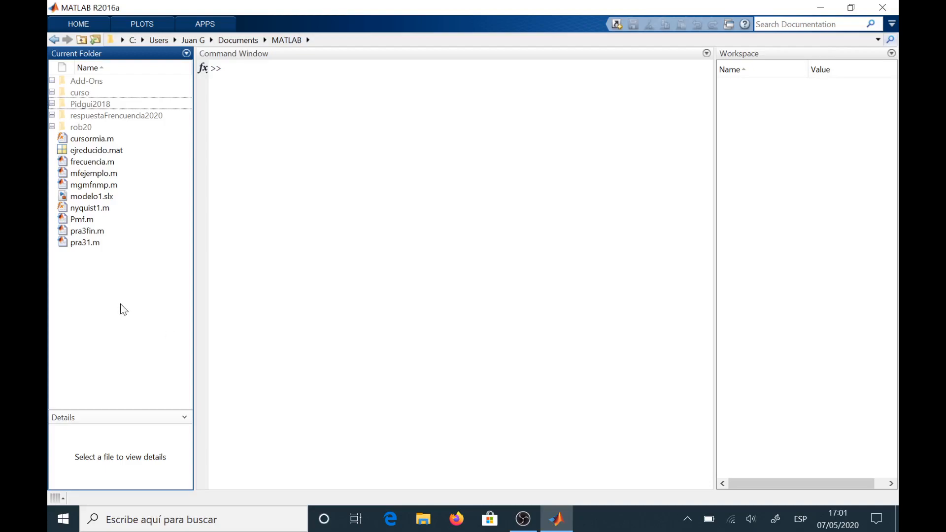
Step: Open the Pidgui2018 folder and run main from the Command Window
double_click(107, 103)
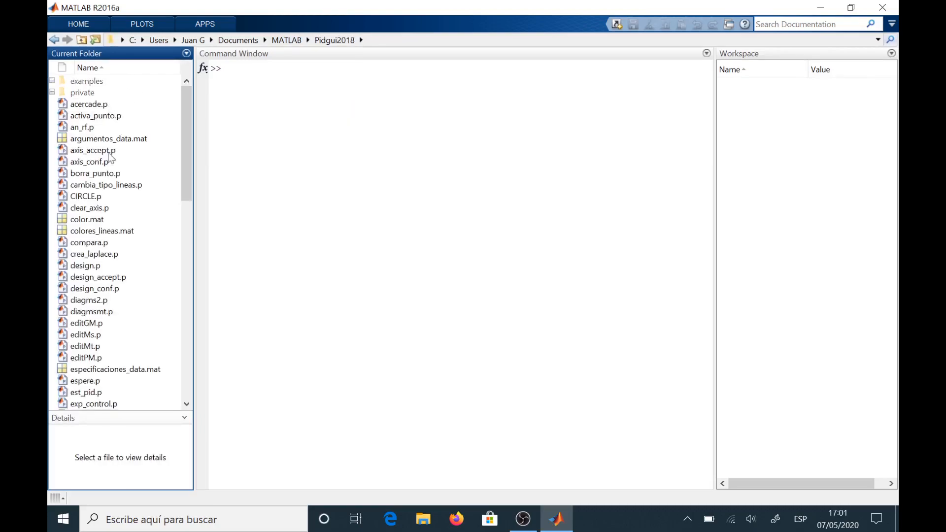
click(226, 68)
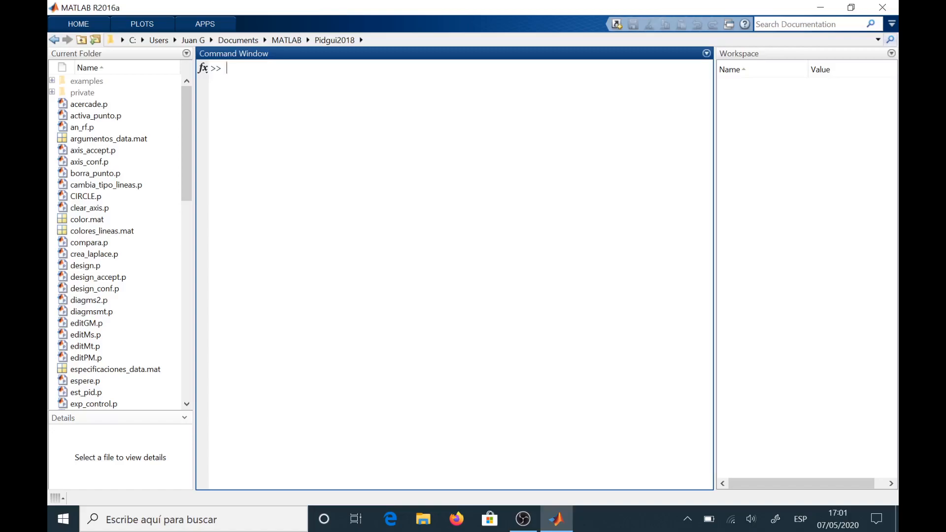
text(main)
key(Return)
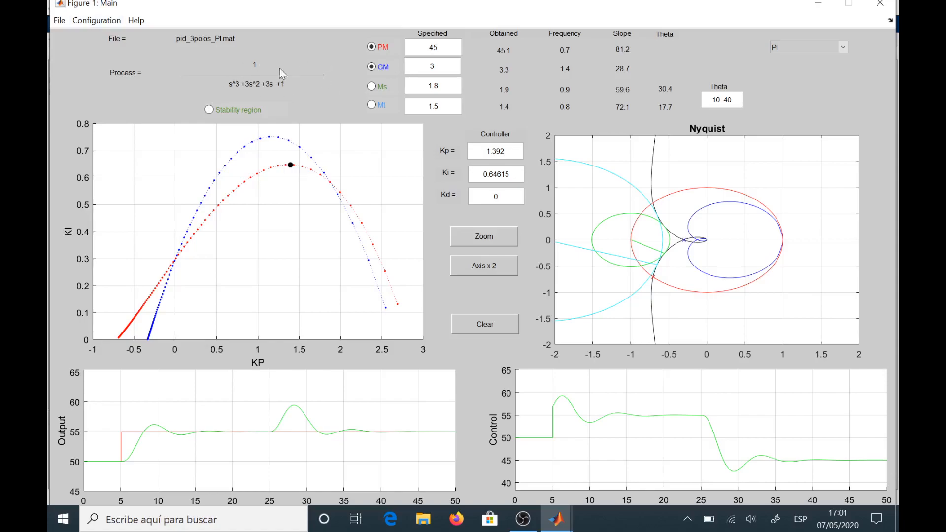
Step: Review the process numerator and denominator configuration, accept it, and check the available controller types, keeping PI
click(117, 23)
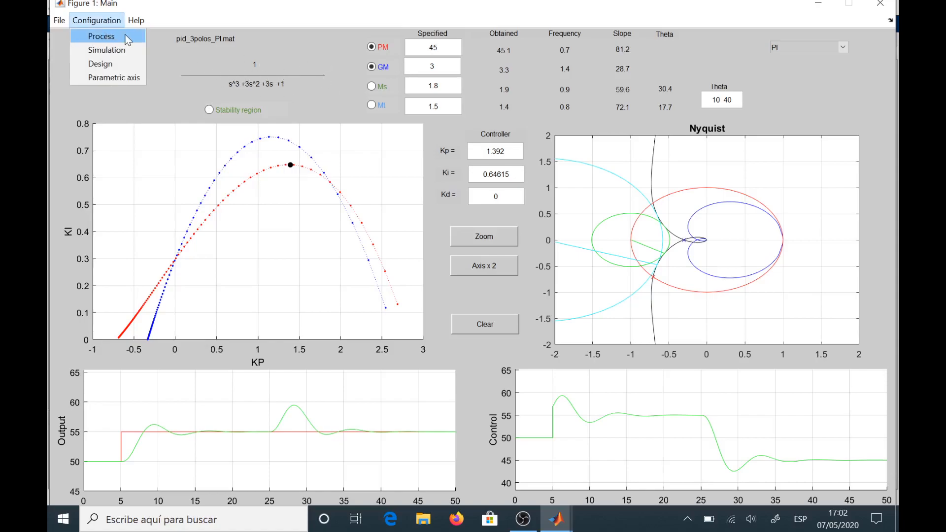
click(125, 35)
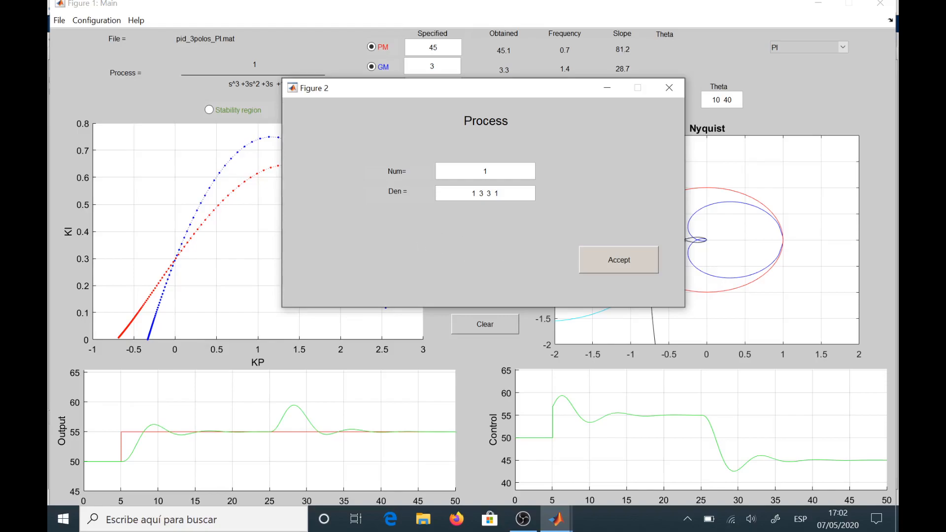
click(609, 263)
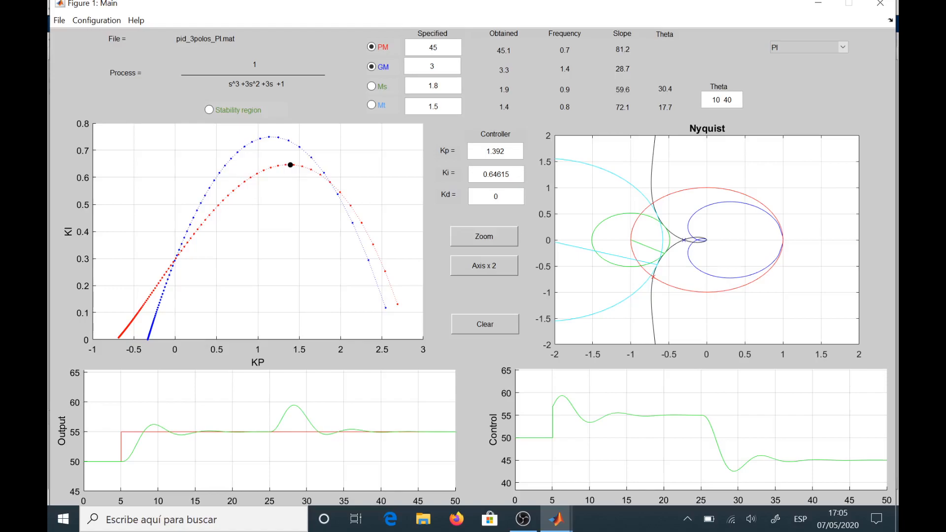
click(843, 47)
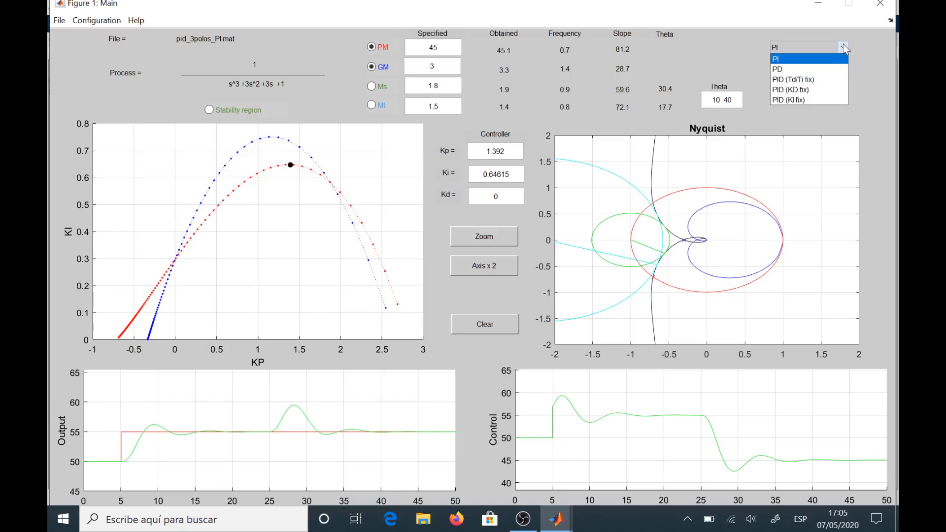
click(799, 47)
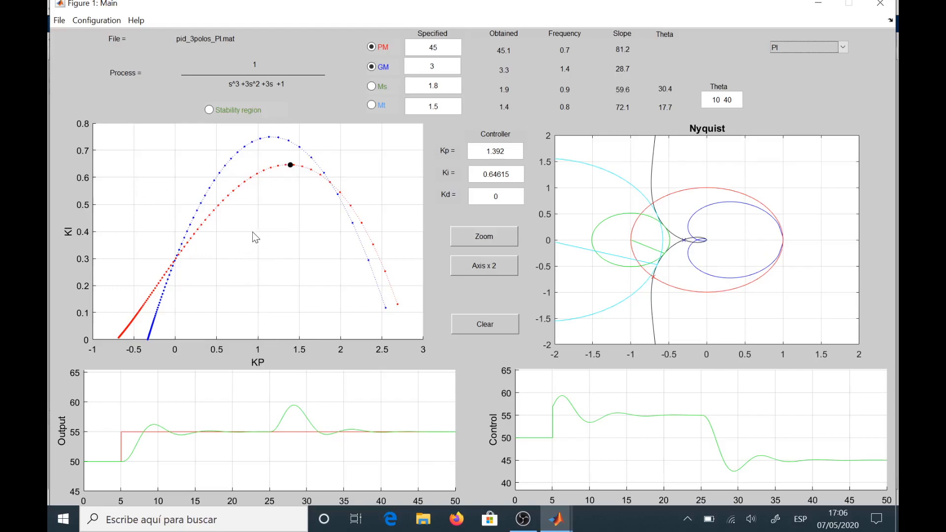
Step: Move the design point below both margin curves, to about Kp 1.01 and Ki 0.40
click(291, 166)
click(276, 209)
click(259, 230)
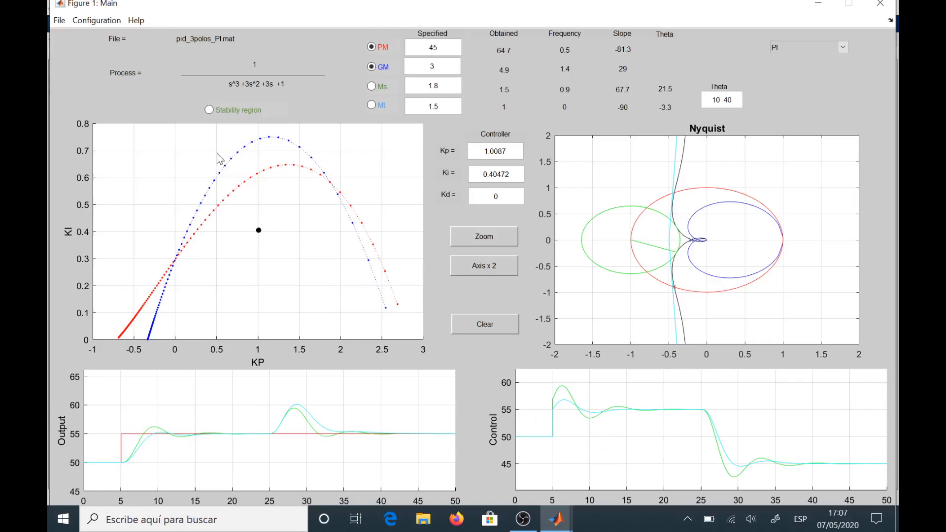
Step: Show the stability region and simulate several design points inside it, plus one outside at about Kp -0.57, Ki 0.49
click(210, 110)
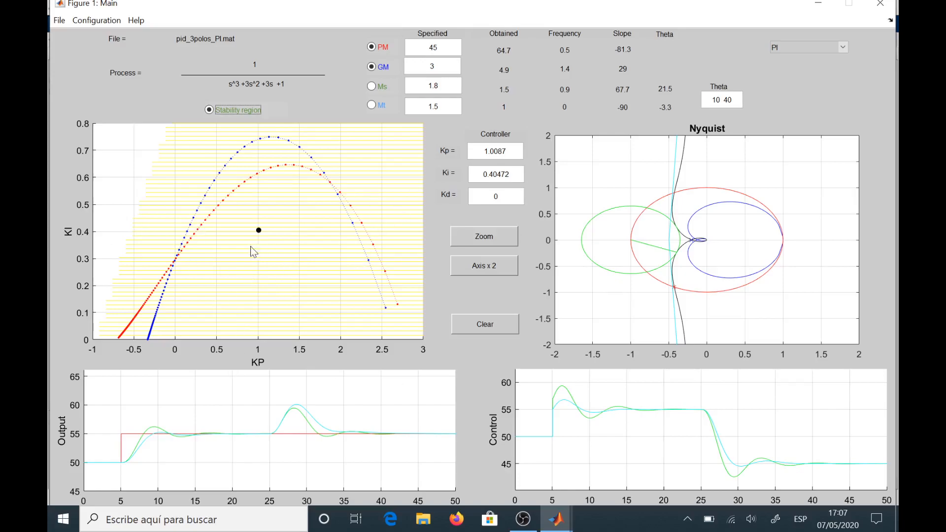
click(216, 260)
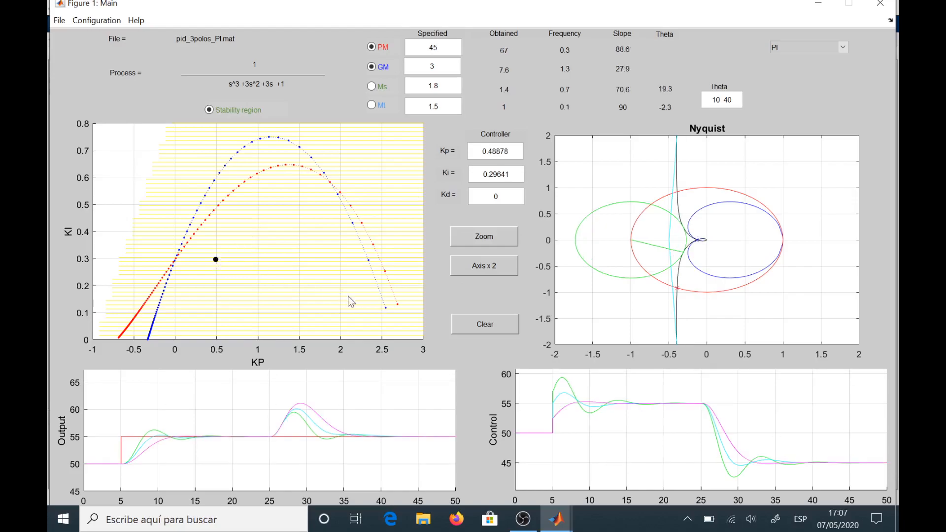
click(292, 289)
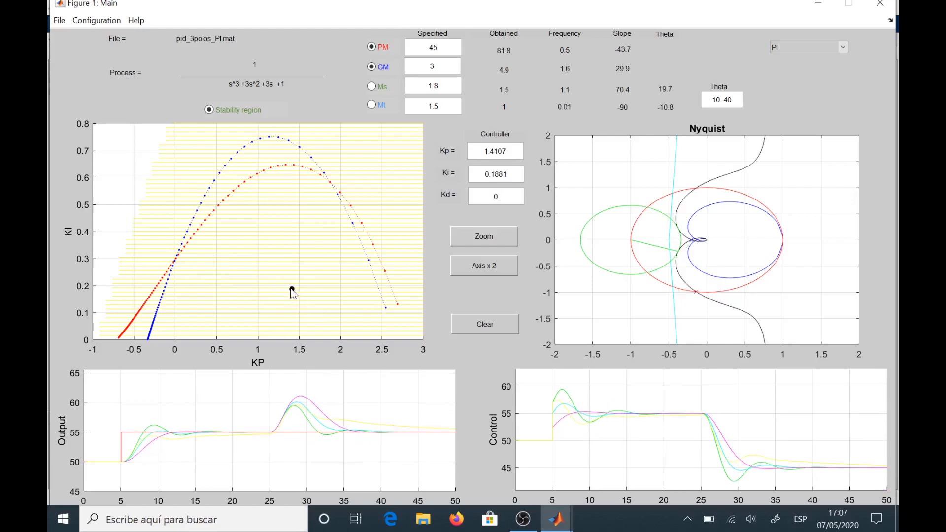
click(232, 252)
click(128, 206)
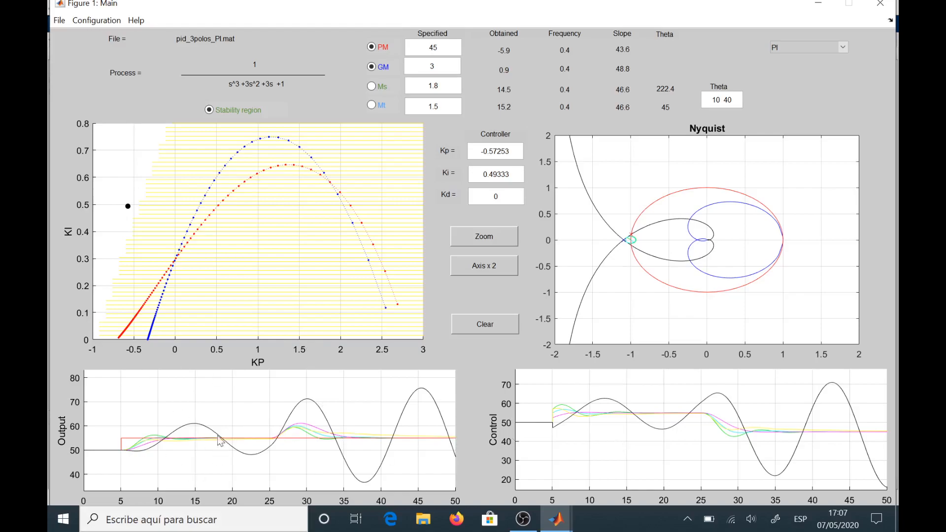
Step: Clear the response plots and simulate a stable design point at about Kp 1.04, Ki 0.42
click(487, 327)
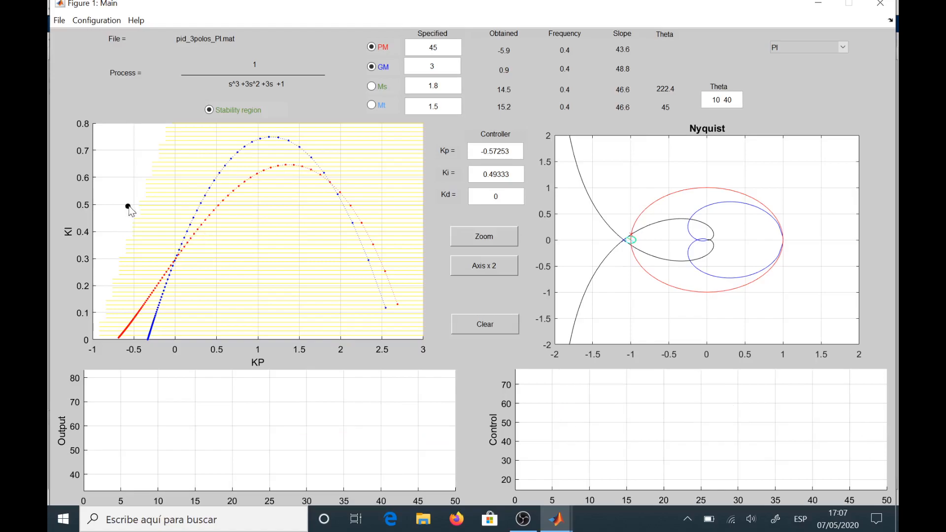
click(261, 225)
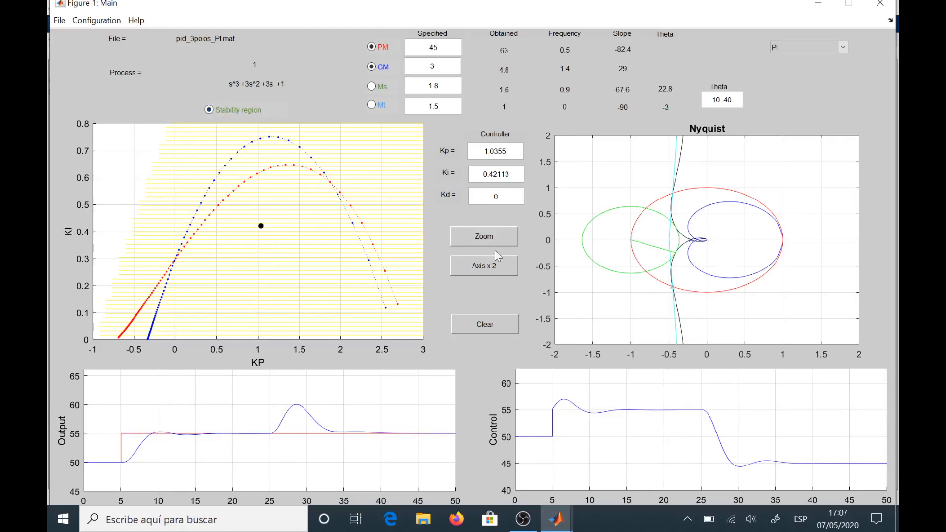
Step: Double the parameter plot's axes twice and simulate design points at about Kp 4.46, Ki 1.36 and Kp 3.15, Ki 0.68
click(479, 267)
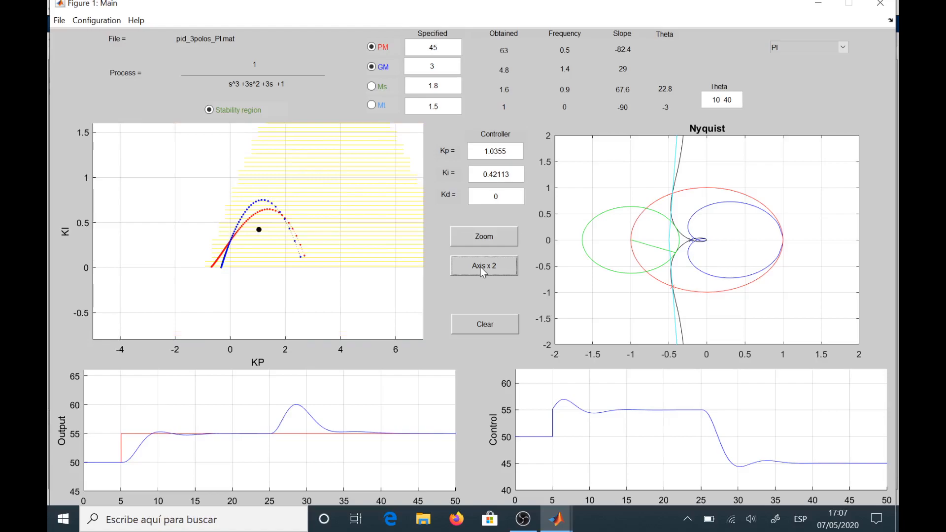
click(491, 272)
drag(257, 232, 290, 204)
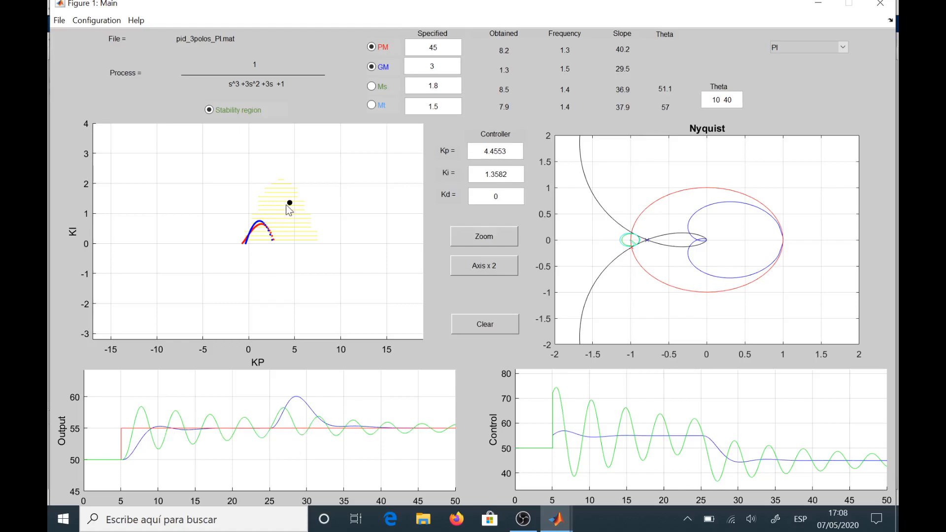
click(278, 223)
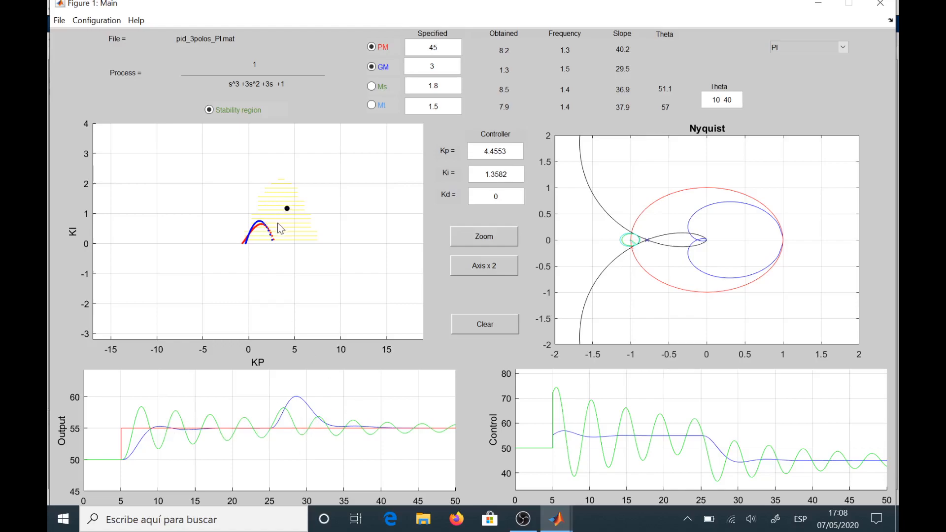
Step: Zoom the parameter plot in on the PM and GM curves and redraw the stability region
click(481, 240)
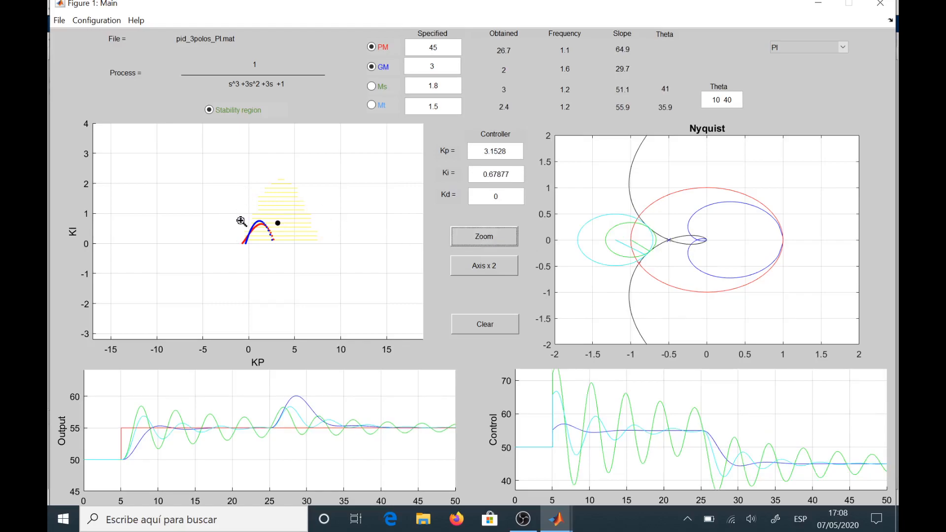
drag(235, 209, 293, 245)
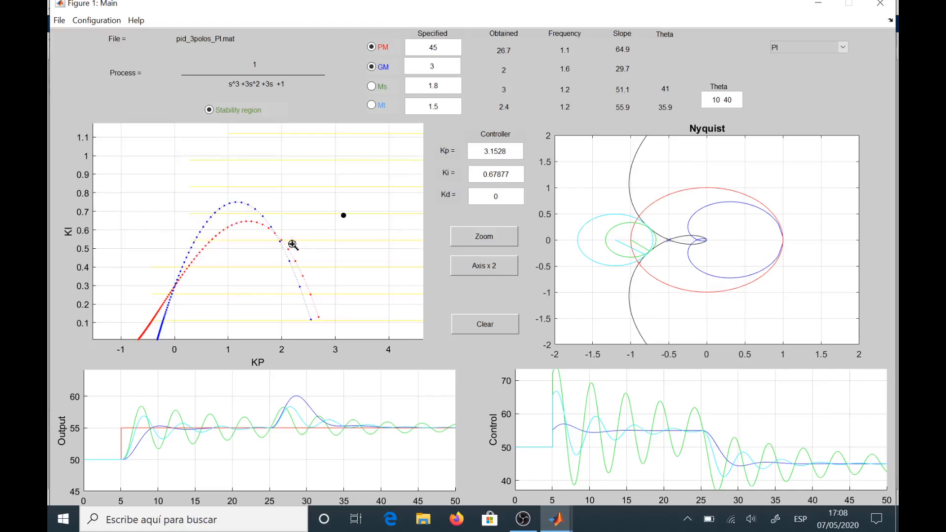
click(478, 240)
click(209, 110)
click(209, 110)
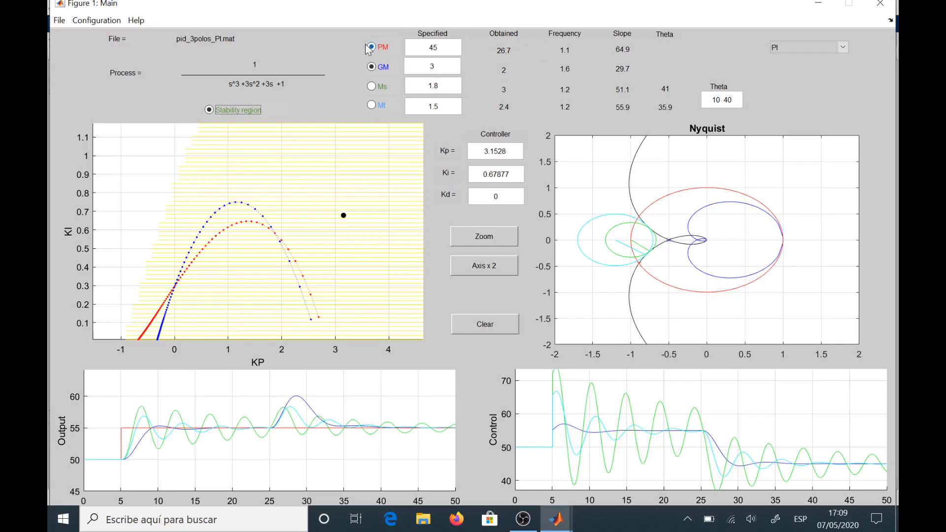
Step: Hide the GM curve and simulate points on the PM curve at about Kp 0.62, Ki 0.53 and Kp 0.14, Ki 0.36
click(374, 67)
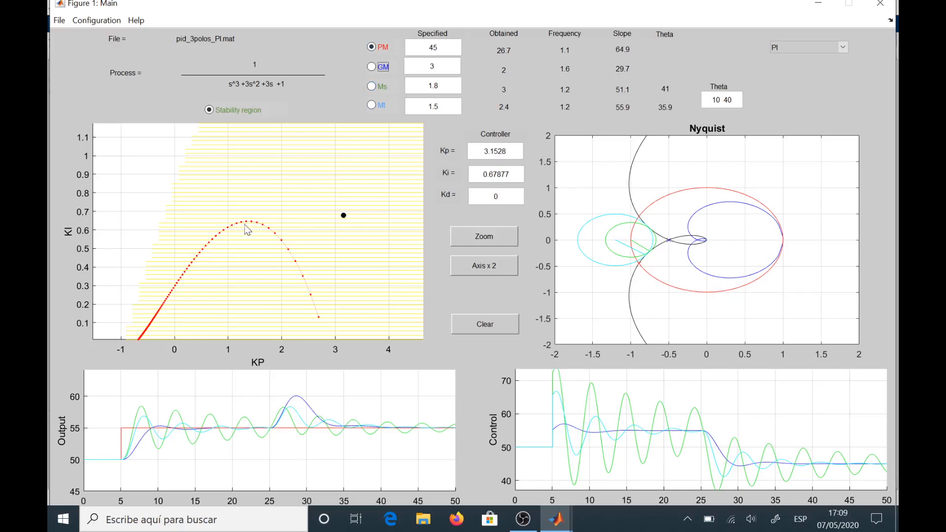
drag(344, 216, 207, 246)
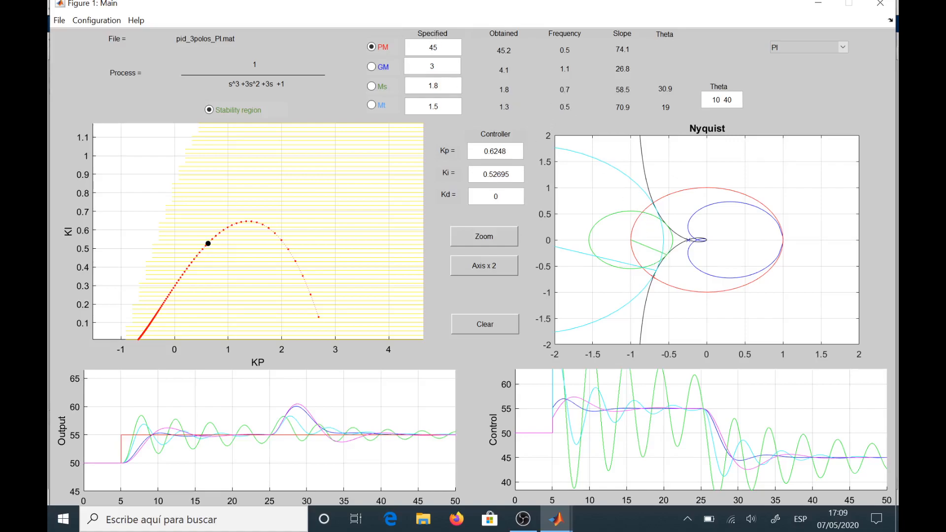
drag(208, 243, 183, 277)
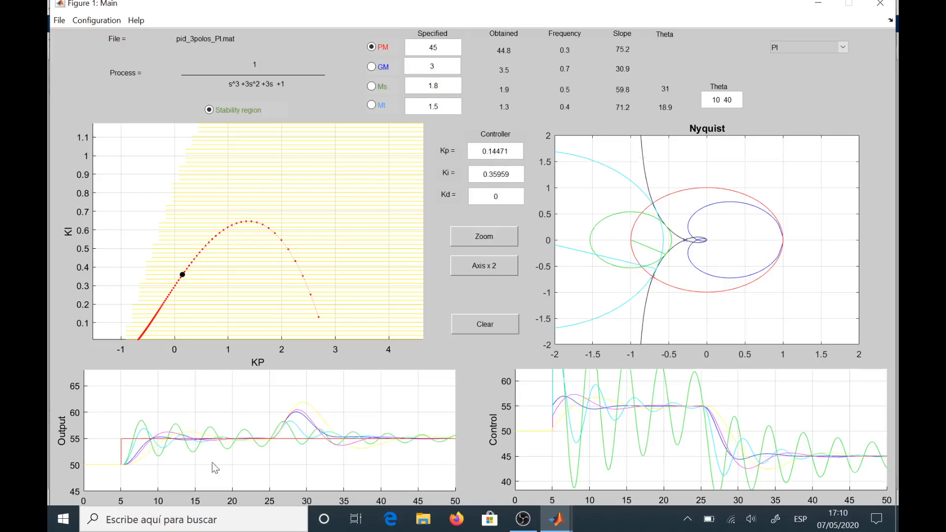
Step: Clear the response plots, resimulate the current point, and move it up along the PM curve to about Kp 0.89, Ki 0.59
click(495, 323)
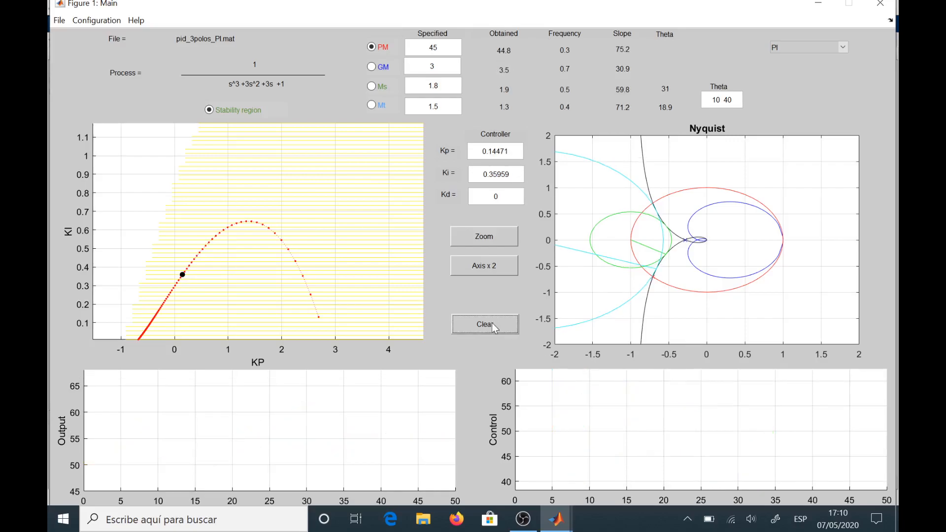
click(185, 280)
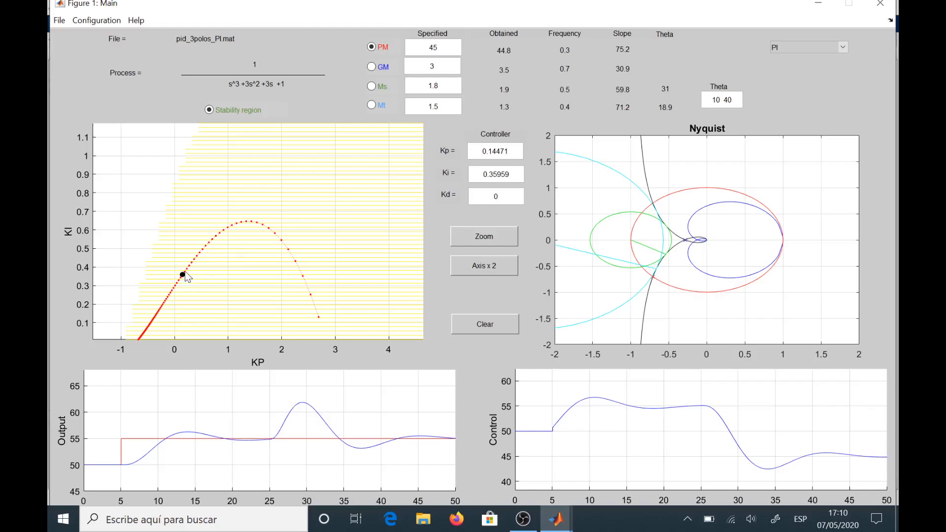
drag(185, 273, 216, 241)
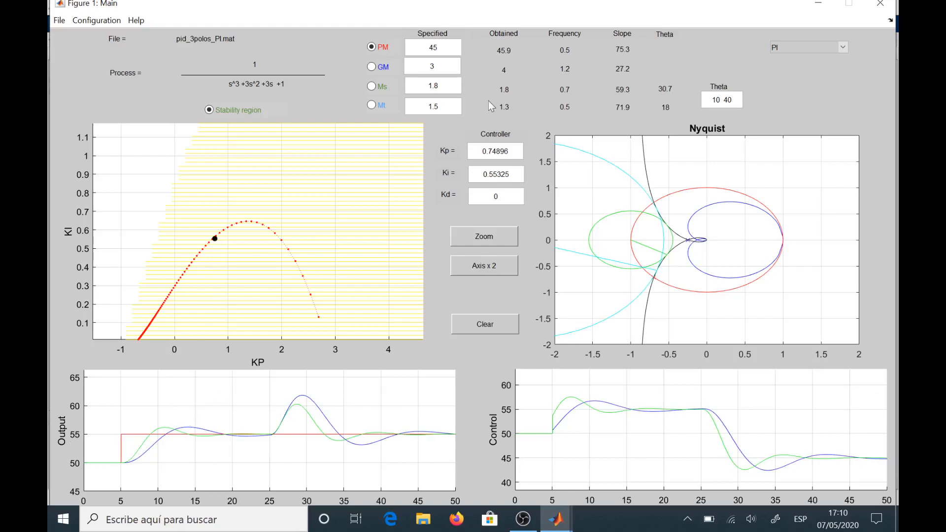
click(211, 239)
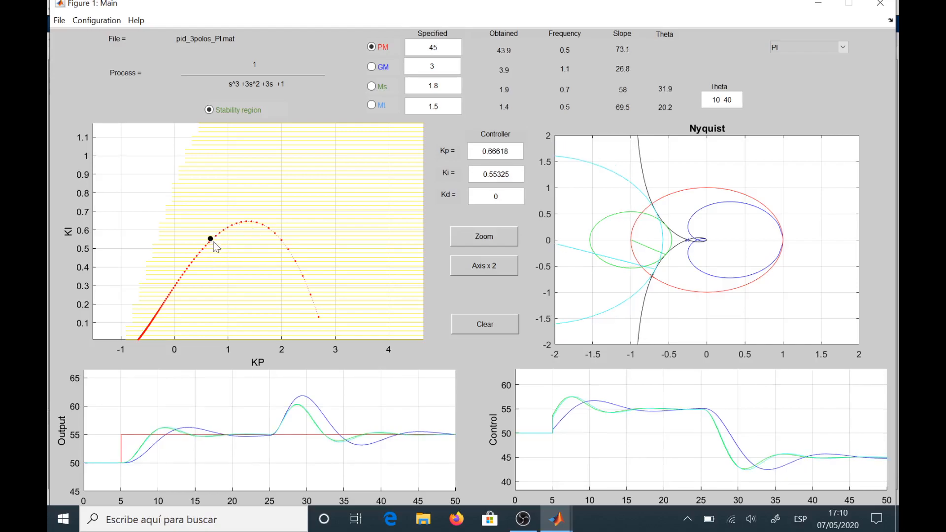
drag(213, 233, 223, 232)
Step: Zoom in on the PM curve and fine-tune the design point onto it at about Kp 0.91, Ki 0.60
click(481, 238)
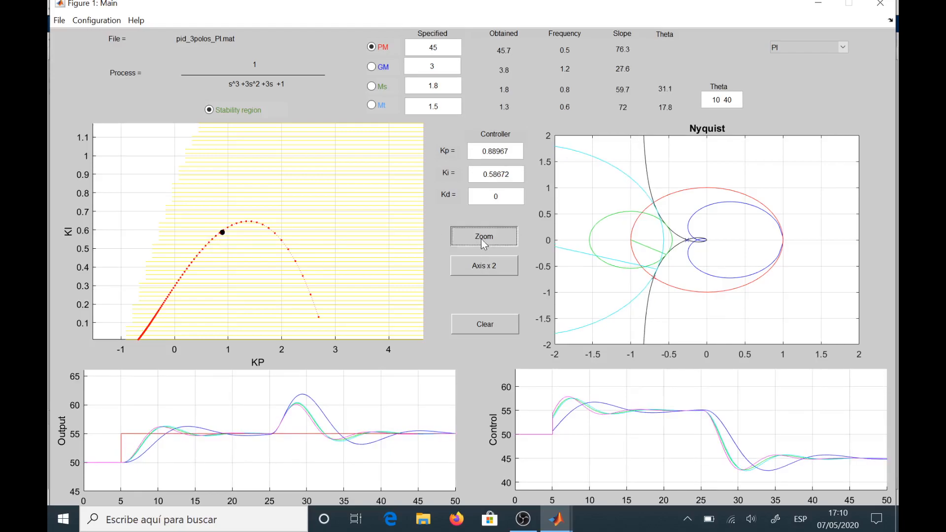
drag(126, 201, 325, 340)
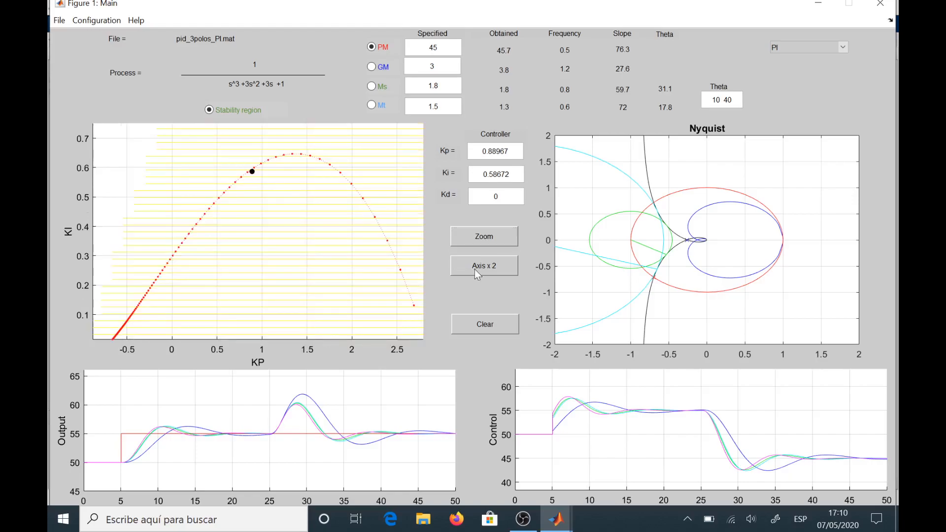
click(474, 241)
drag(252, 171, 255, 168)
Step: Clear the response plots, resimulate the current point, and compare it with one on the PM curve at about Kp 0.01, Ki 0.30
click(492, 327)
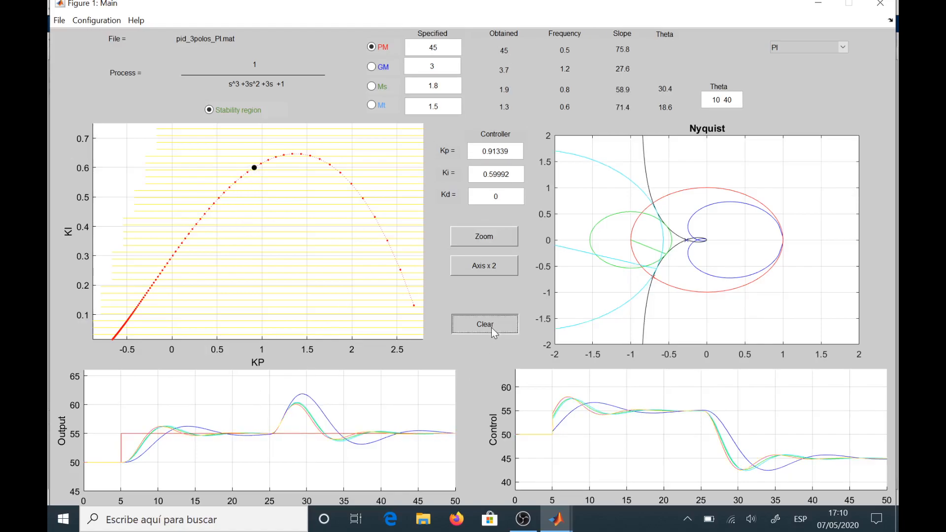
click(255, 168)
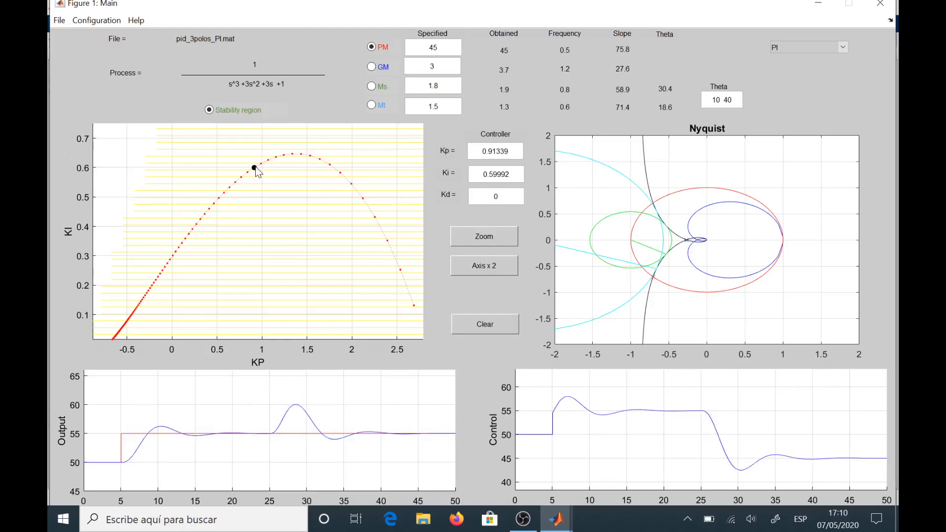
drag(204, 243, 173, 256)
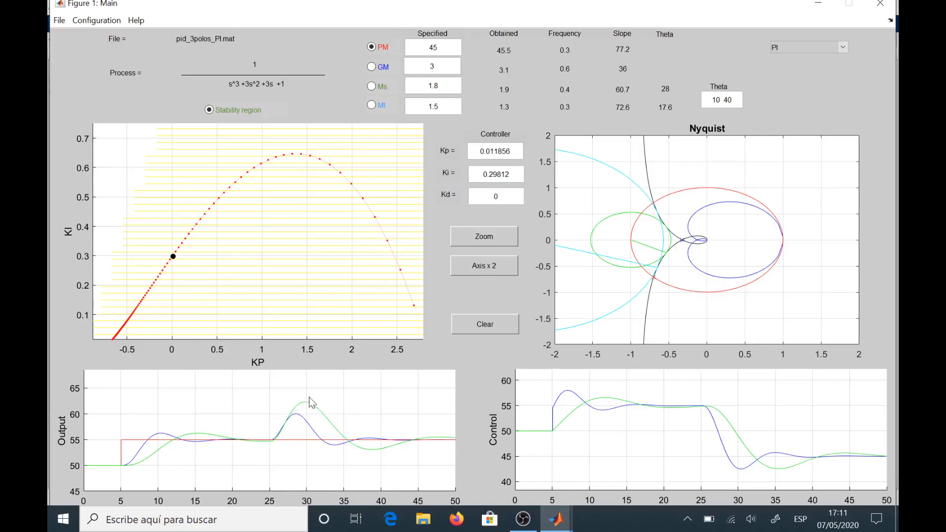
Step: Add responses for PM curve points at about Kp -0.23, Ki 0.19 and at the curve's peak, about Kp 1.40, Ki 0.65
click(184, 244)
click(154, 288)
click(151, 290)
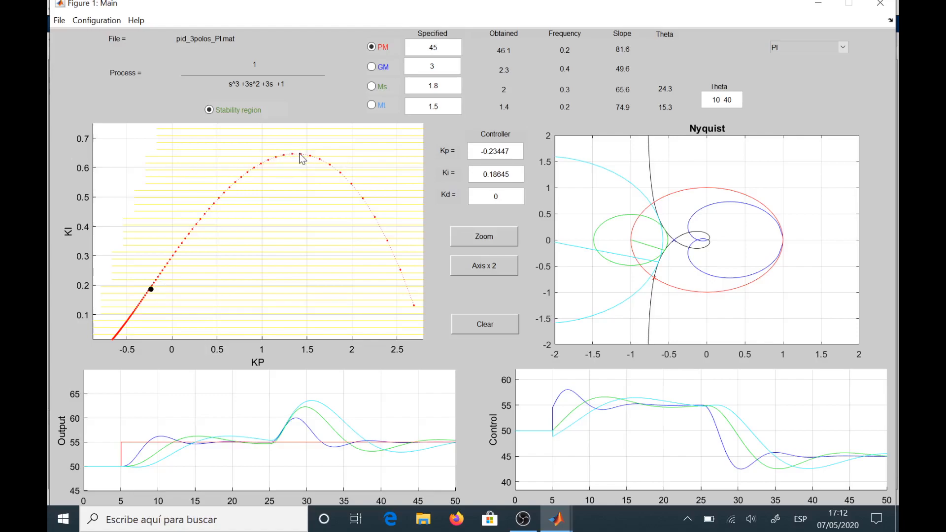
mouse_move(151, 289)
mouse_down()
mouse_move(270, 168)
mouse_move(297, 154)
mouse_up()
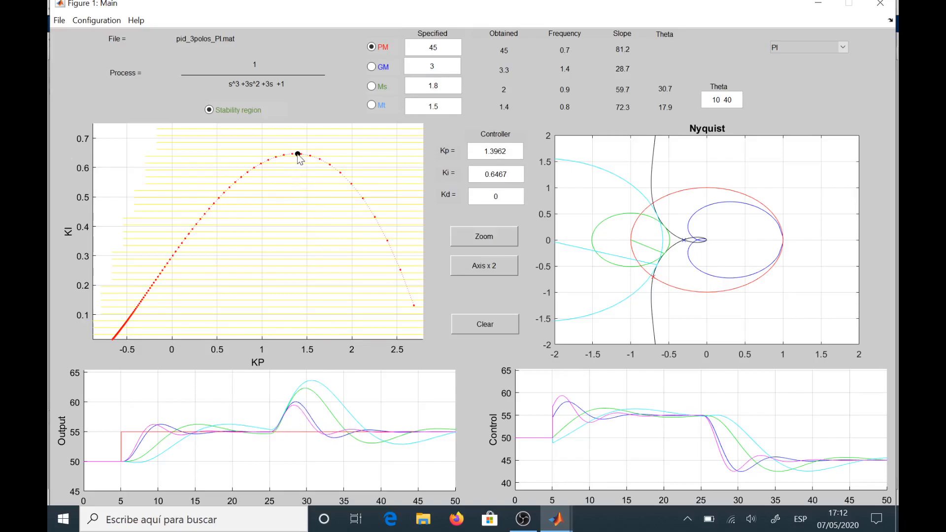
Step: Add the response for a design point on the PM curve's descending side, at about Kp 2.26, Ki 0.43
mouse_move(298, 155)
mouse_down()
mouse_move(327, 163)
mouse_move(376, 219)
mouse_up()
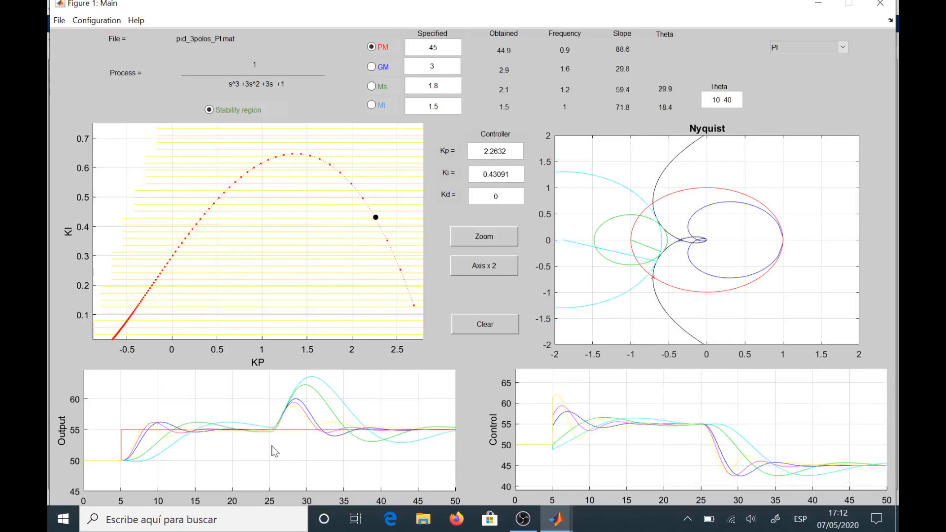
click(375, 218)
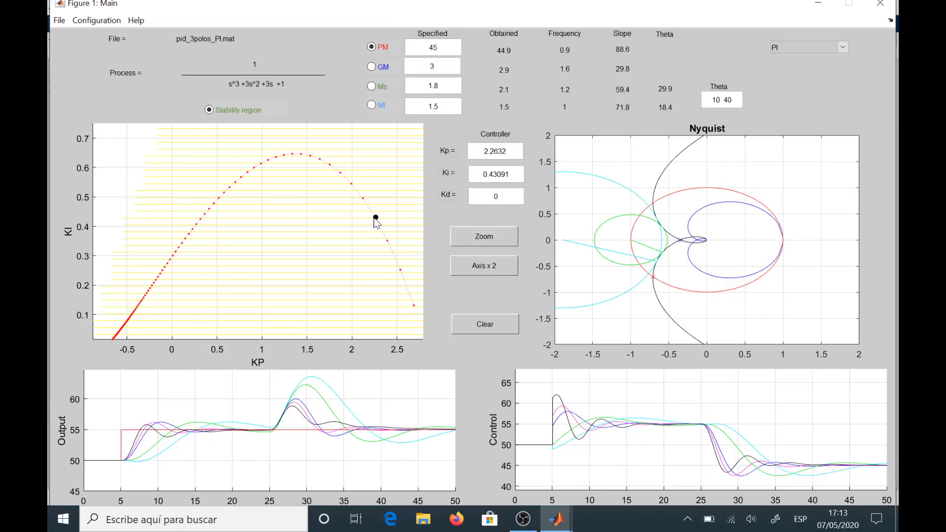
Step: Show the GM curve for a gain margin of 3 and move the design point onto it at about Kp 0.47, Ki 0.59
click(372, 67)
mouse_move(376, 218)
mouse_down()
mouse_move(252, 157)
mouse_move(216, 172)
mouse_up()
drag(216, 173, 214, 171)
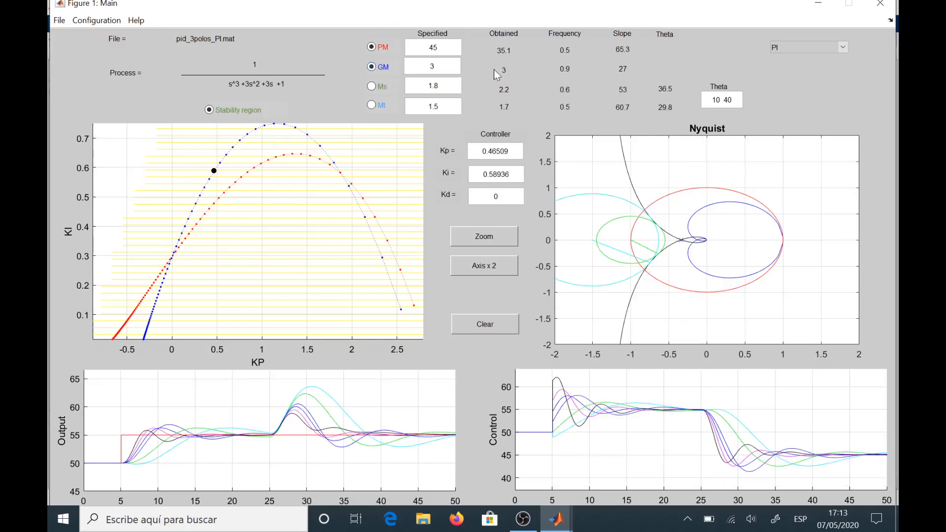
Step: Clear the response plots, resimulate the current point, and add responses near both PM–GM intersections, about Kp 0.002, Ki 0.30 and Kp 1.87, Ki 0.58
click(489, 329)
click(213, 170)
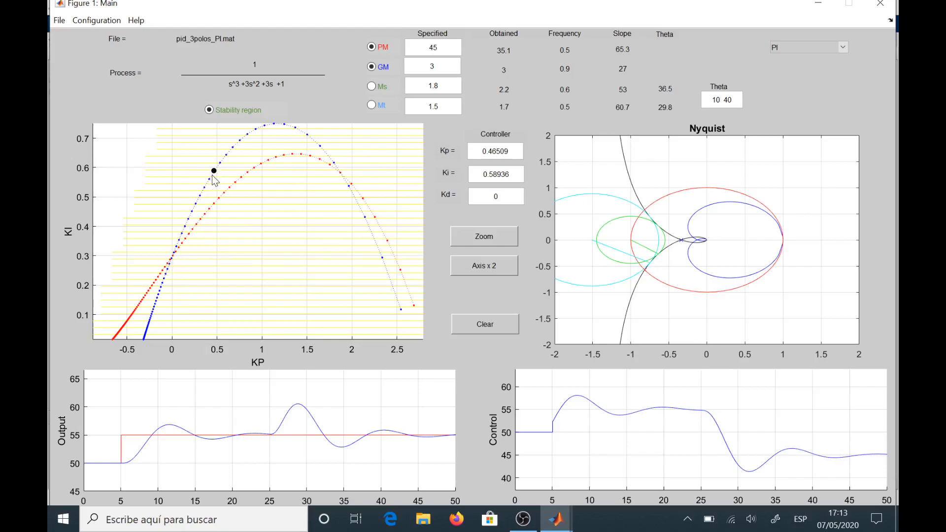
drag(214, 171, 172, 256)
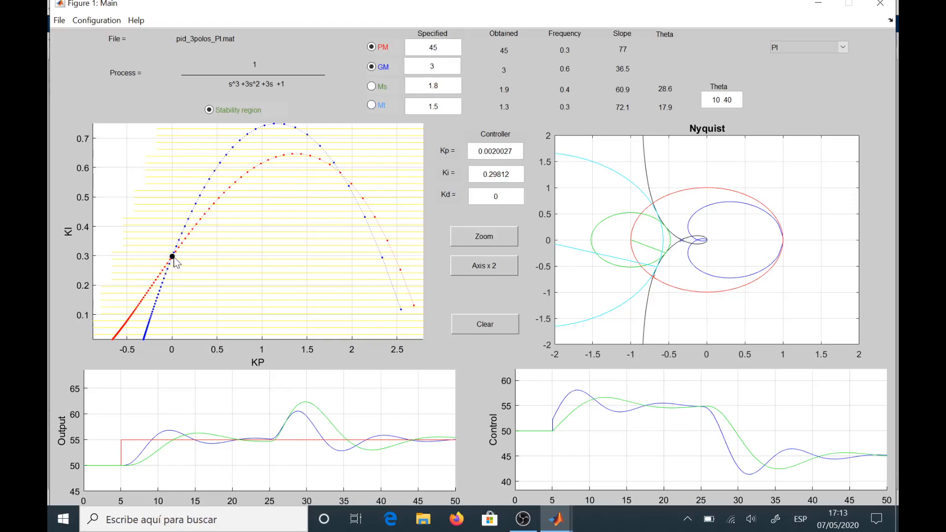
click(279, 200)
drag(325, 187, 338, 176)
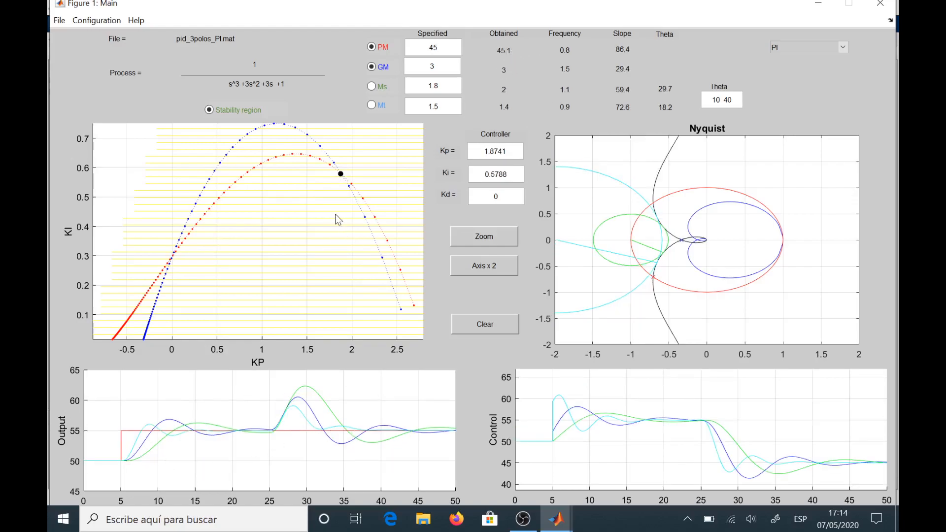
click(341, 174)
Step: Replace the GM curve with the Ms curve and set the Ms specification to 1.6
click(375, 68)
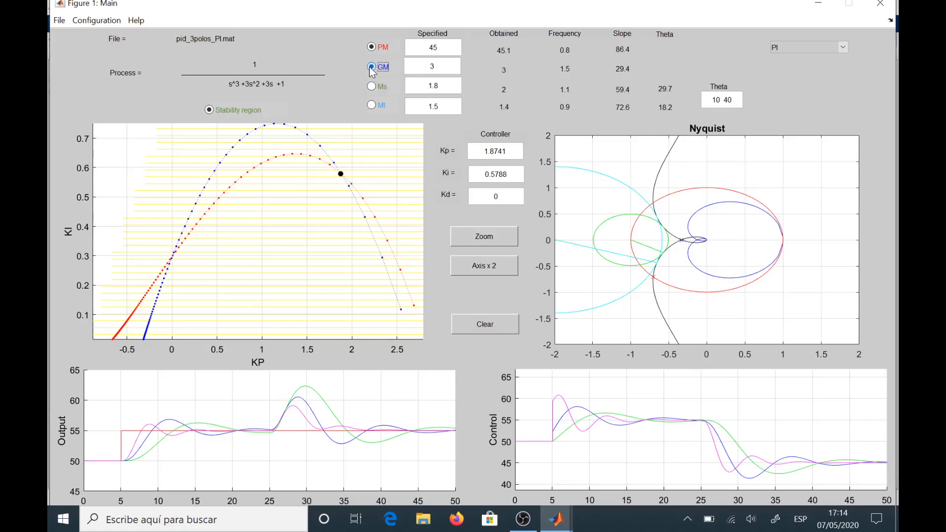
click(372, 86)
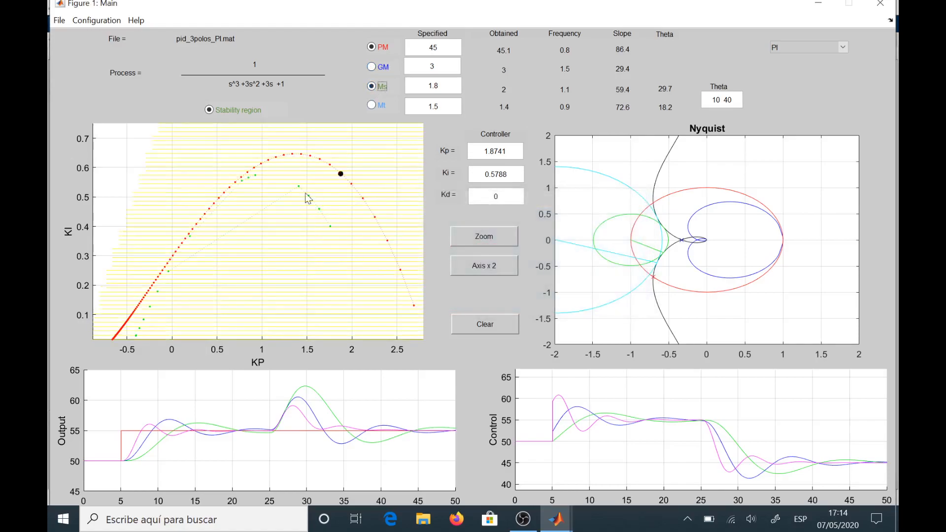
click(437, 86)
key(BackSpace)
text(6)
key(Return)
Step: Move the design point onto the Ms curve at about Kp 0.54, Ki 0.42
drag(245, 217, 222, 221)
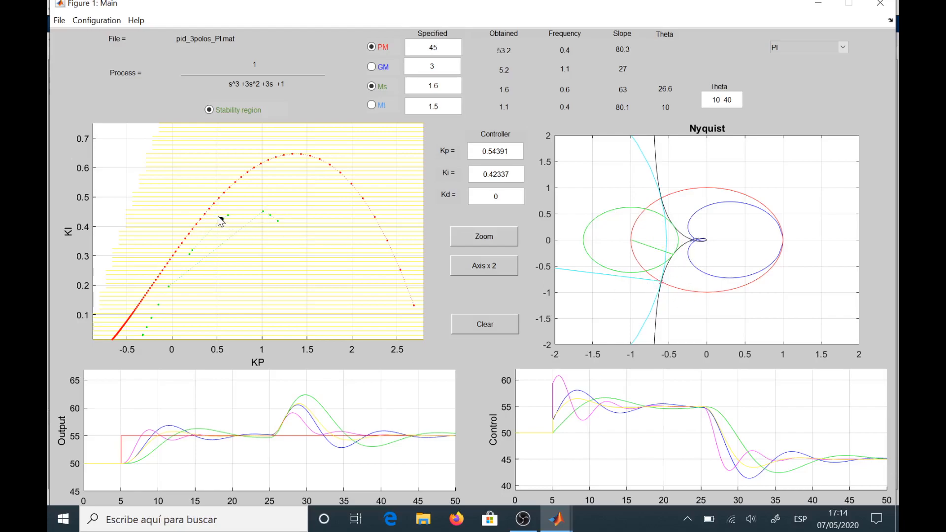
click(372, 105)
click(378, 108)
Step: Switch the controller structure to PD and then to PID (Td/Ti fix) to compare their design regions
click(801, 50)
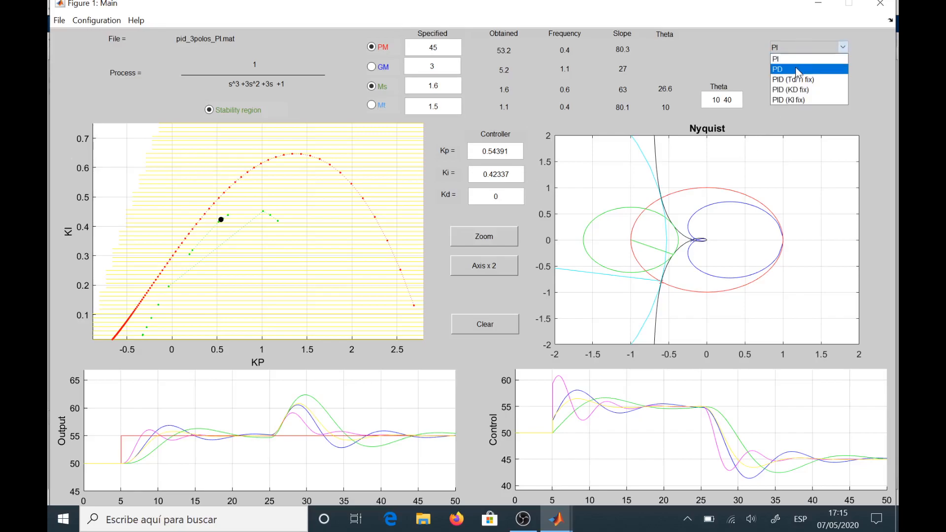
click(795, 67)
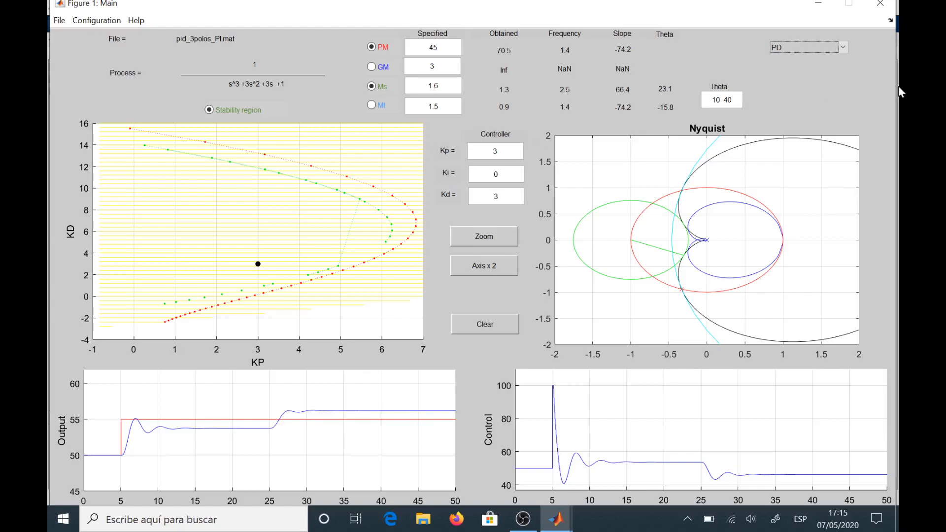
click(772, 45)
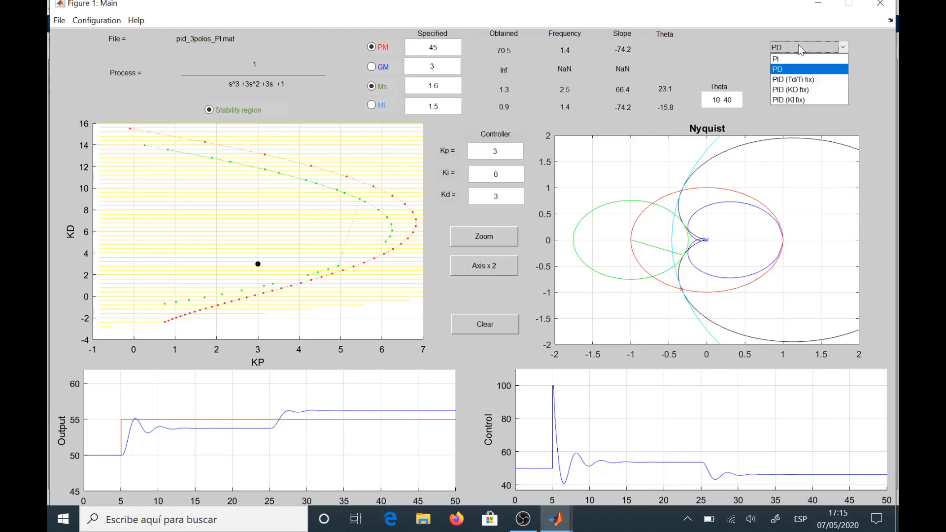
click(809, 80)
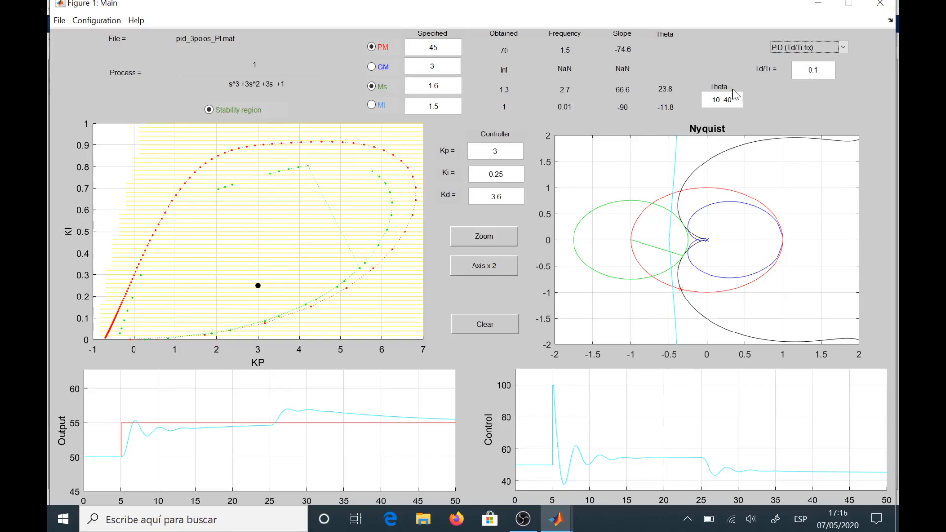
Step: Switch the controller structure to PID (KD fix) and move the design point to about Kp 1.10, Ki 0.33
click(781, 48)
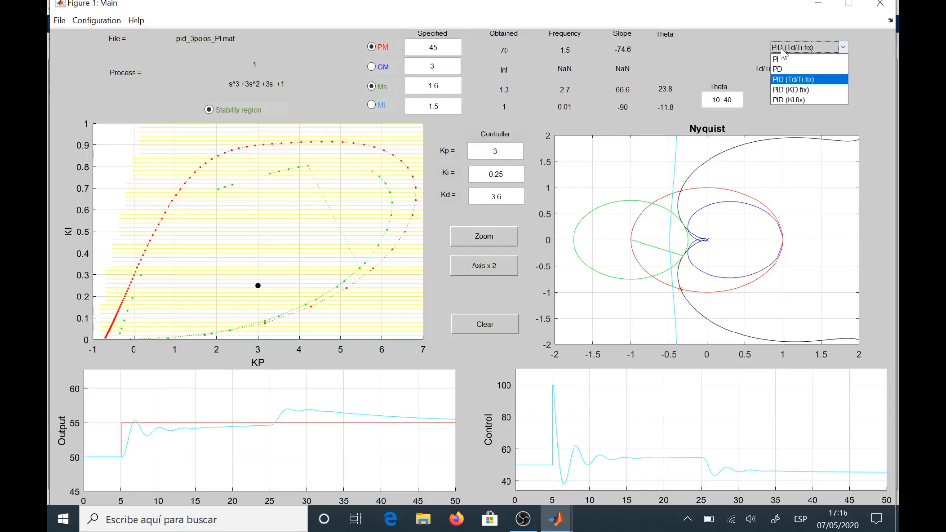
click(806, 89)
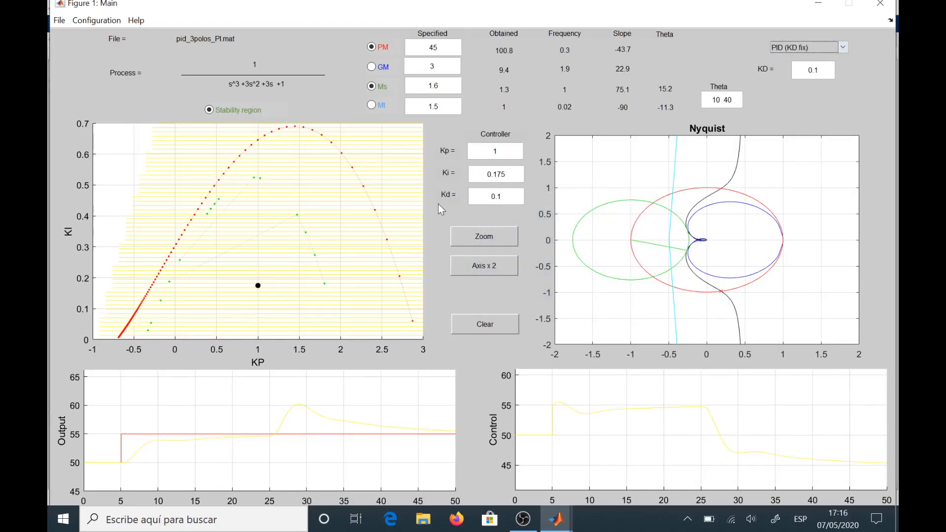
drag(261, 288, 261, 242)
drag(502, 196, 491, 196)
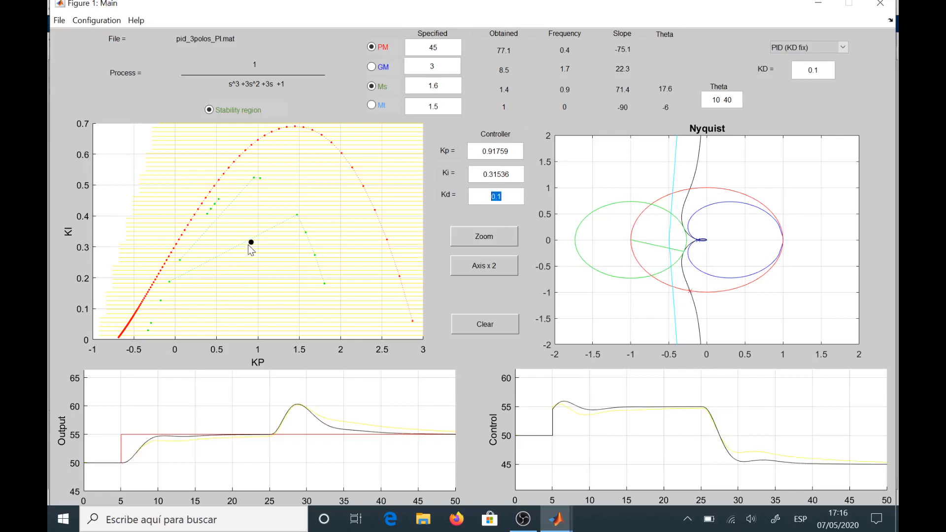
drag(251, 241, 266, 237)
Step: Switch the controller structure to PID (KI fix) and set the controller's Ki to 1
click(790, 45)
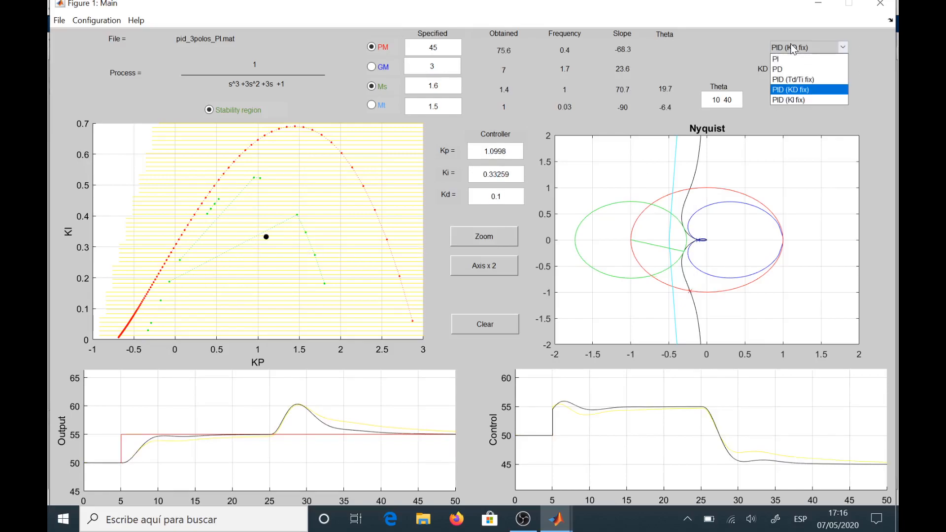
click(787, 101)
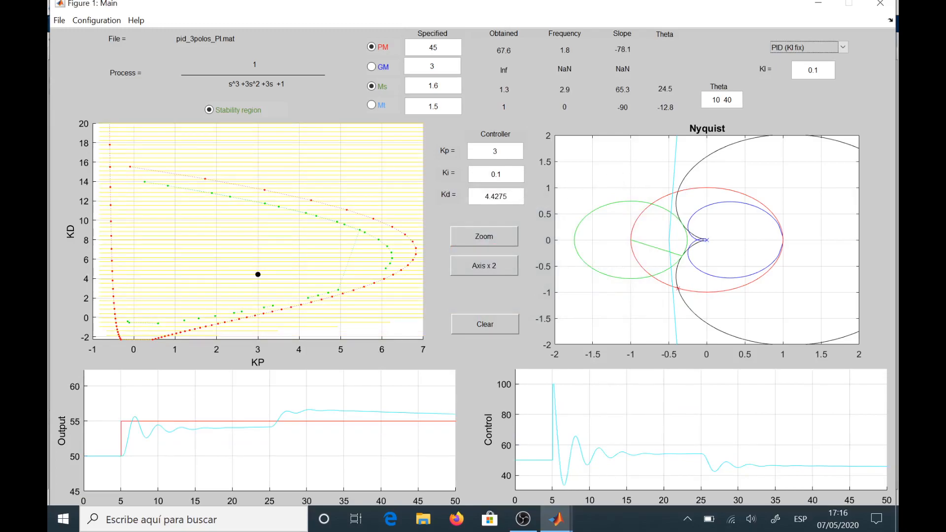
key(Tab)
text(1)
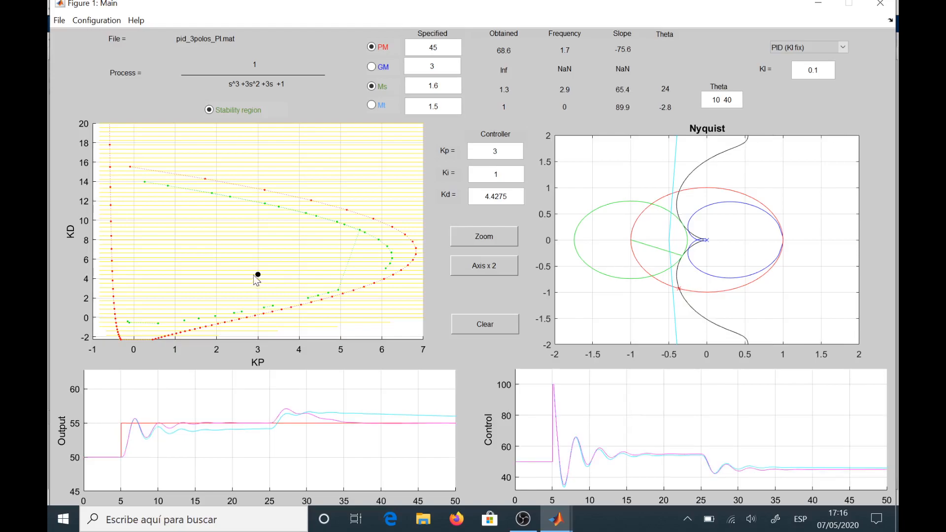
Step: Add responses for design points at about Kp 3.48, Kd 10.04 and near the upper PM curve at about Kp 4.46, Kd 11.82
drag(257, 277, 277, 220)
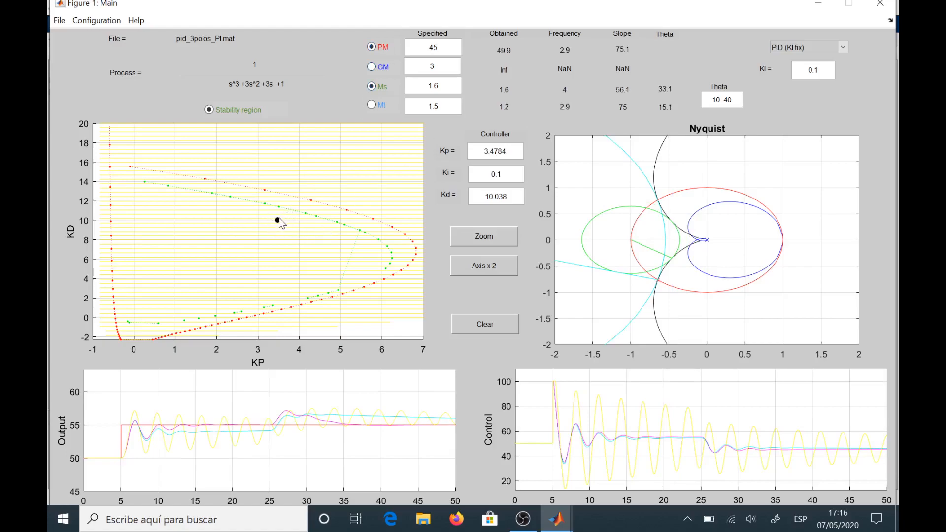
click(316, 203)
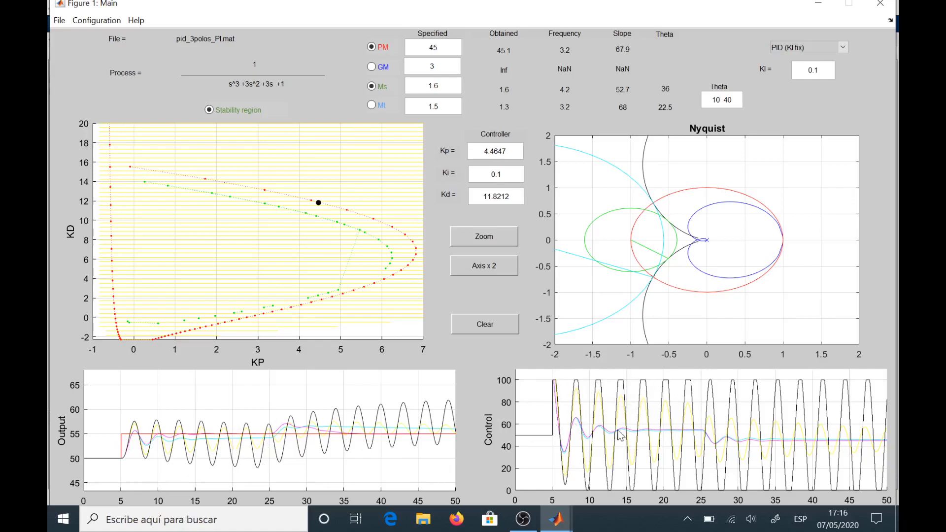
Step: Move the design point to the lower PM curve at about Kp 3.64, Kd 0.94, clear the response plots, and resimulate it
click(208, 191)
drag(224, 262, 284, 309)
click(481, 323)
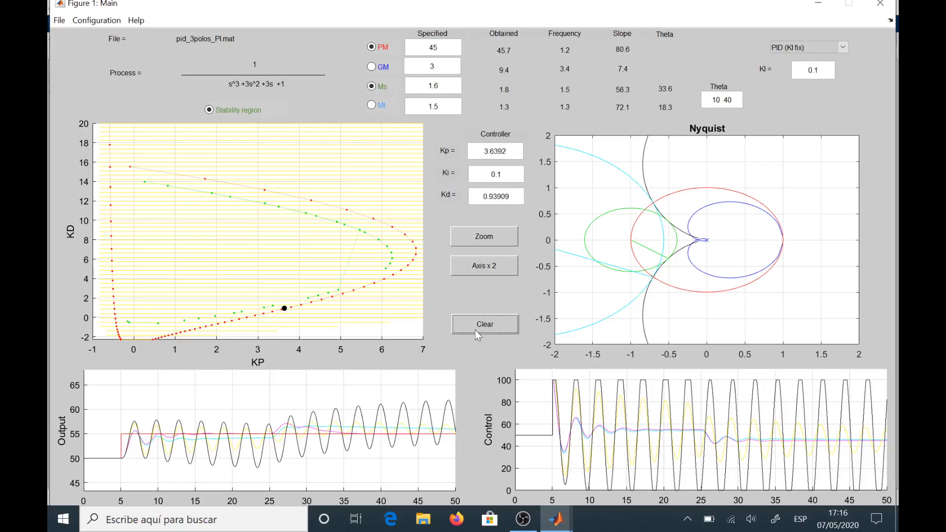
click(283, 309)
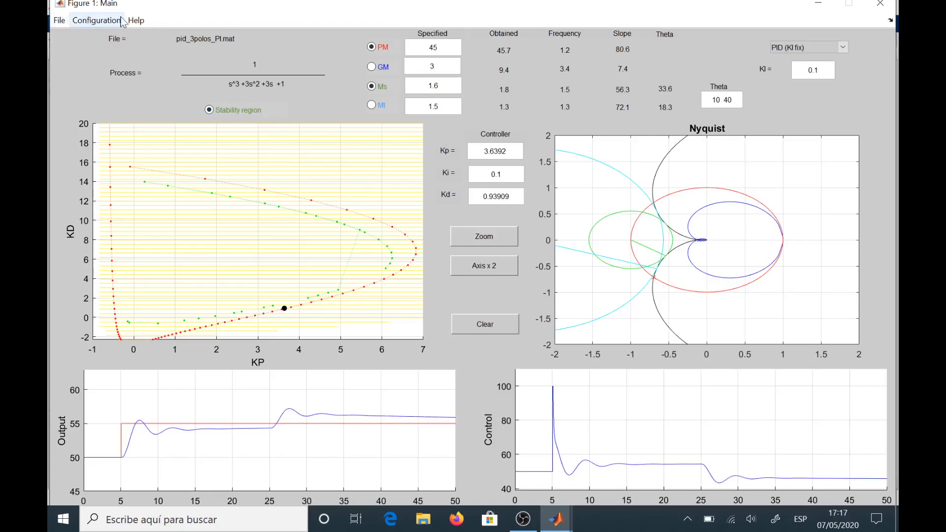
Step: Load the pid_1polo register from the examples folder
click(57, 20)
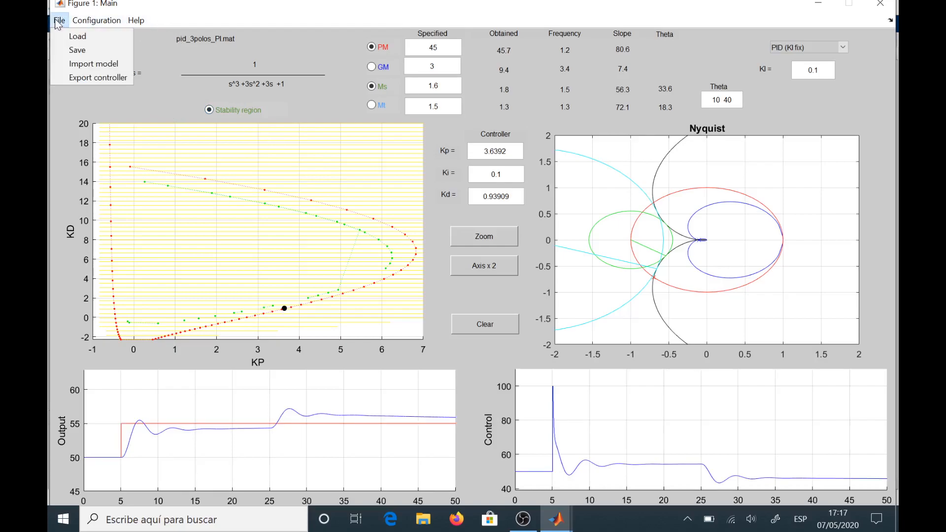
click(78, 37)
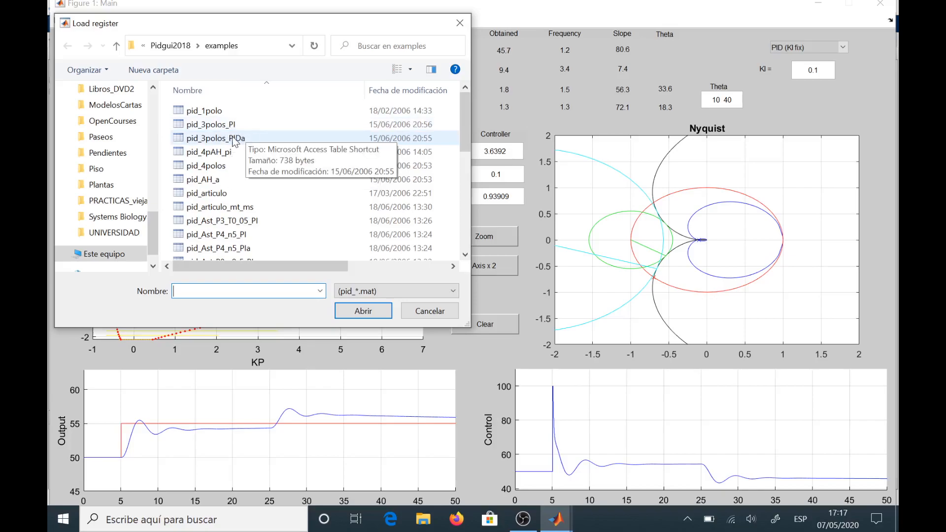
click(219, 112)
click(341, 313)
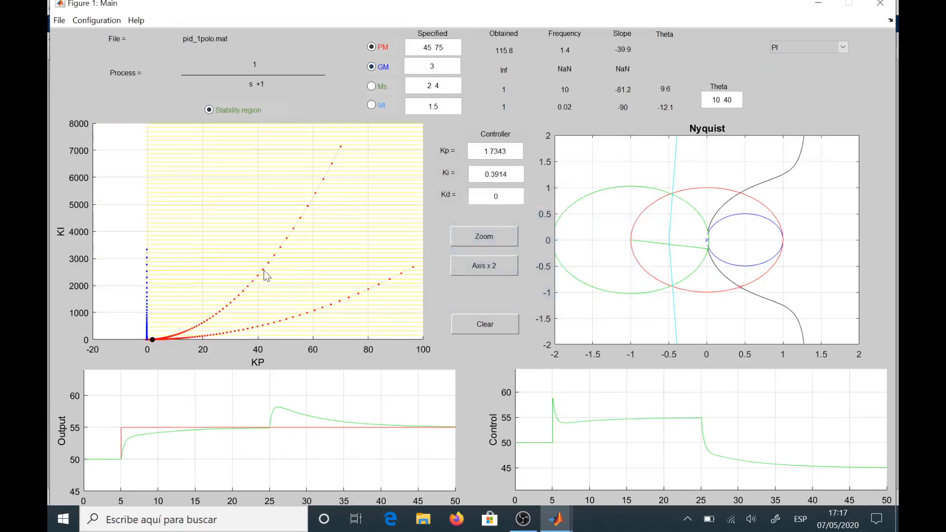
Step: Set the controller's Ki to 5 for the one-pole process
drag(510, 174, 454, 172)
text(5)
key(Return)
Step: Look at the dialogs for saving a register and importing a model from the workspace, closing both without changes
click(59, 20)
click(73, 46)
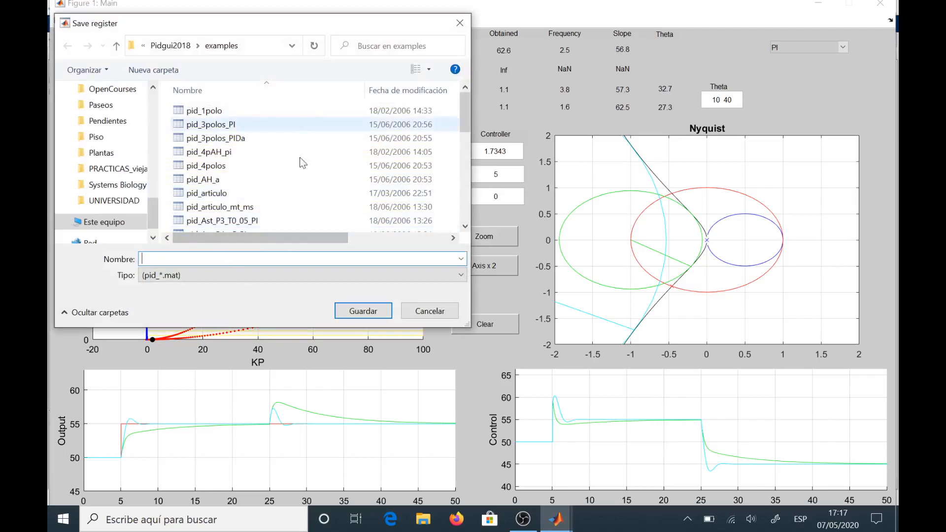
click(439, 318)
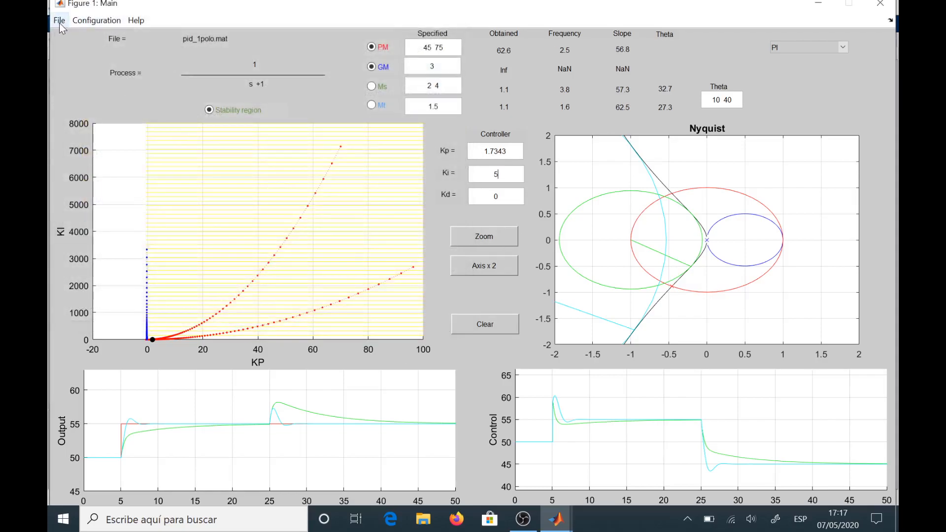
click(59, 22)
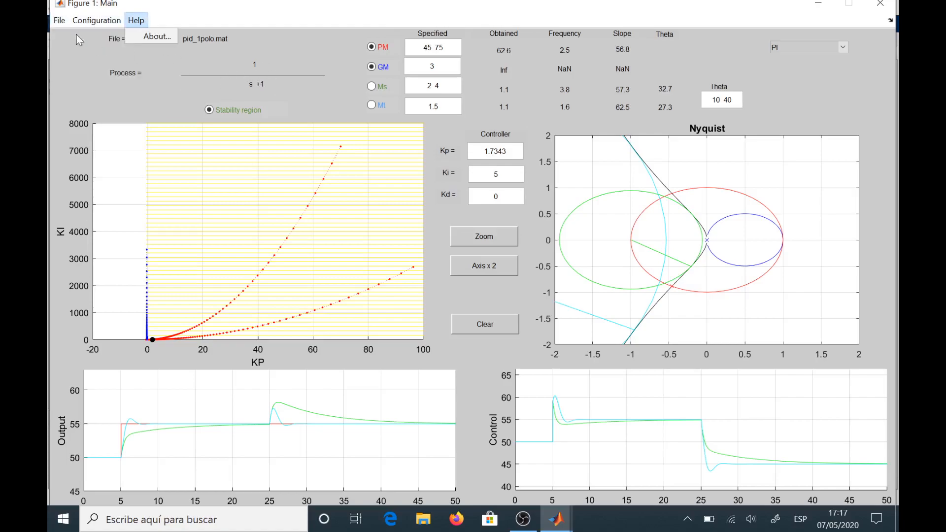
click(86, 64)
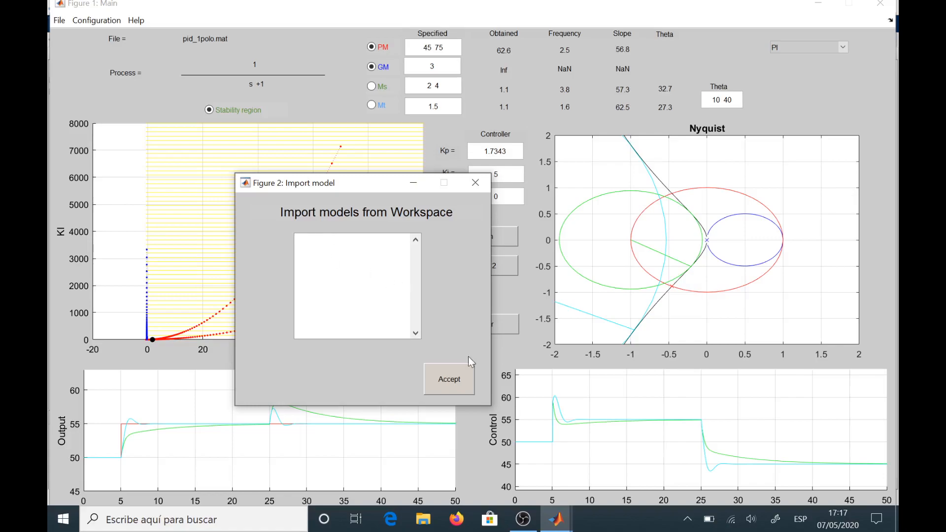
click(486, 185)
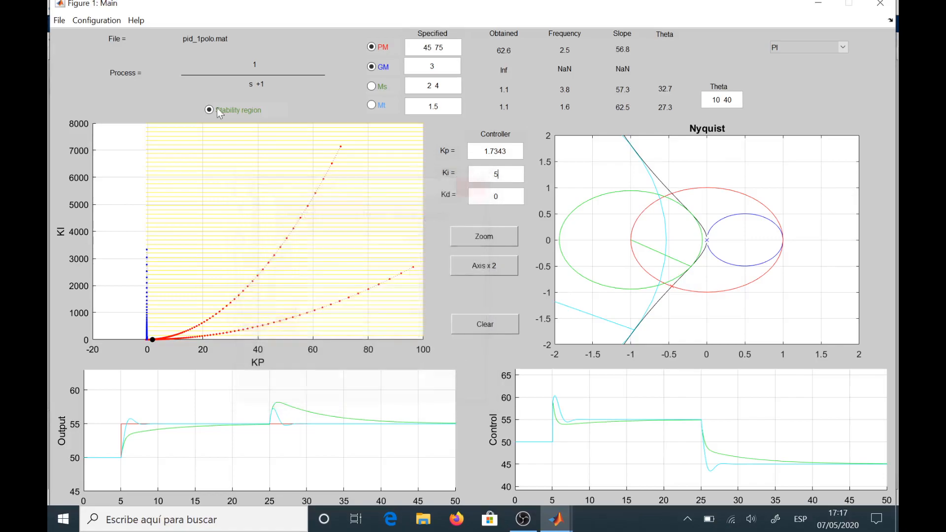
Step: Export the current controller to the workspace as variable c
click(60, 21)
click(85, 76)
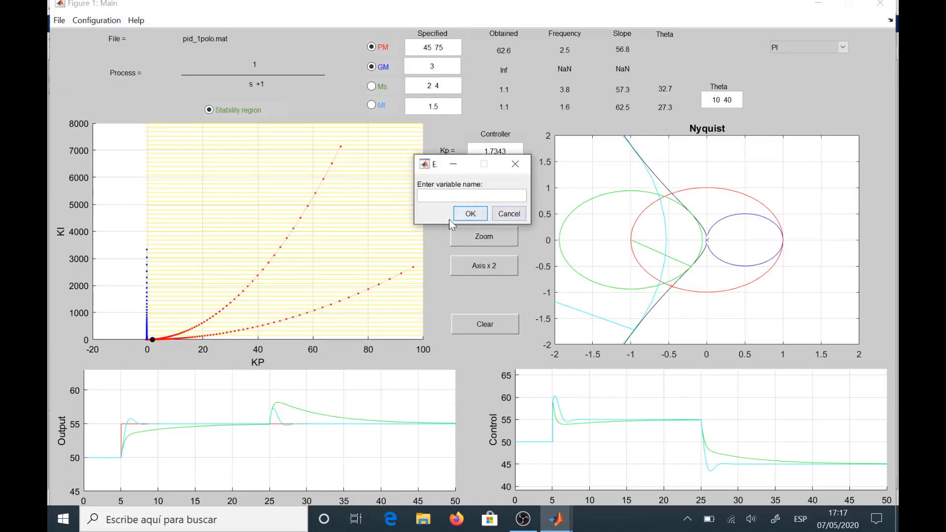
click(468, 213)
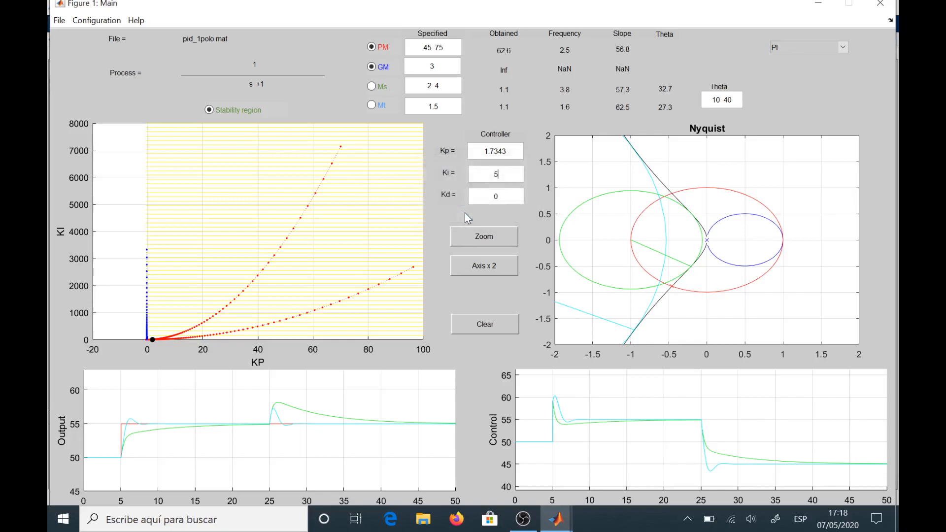
Step: Switch to the MATLAB main window and display the exported controller c in the command window
click(498, 480)
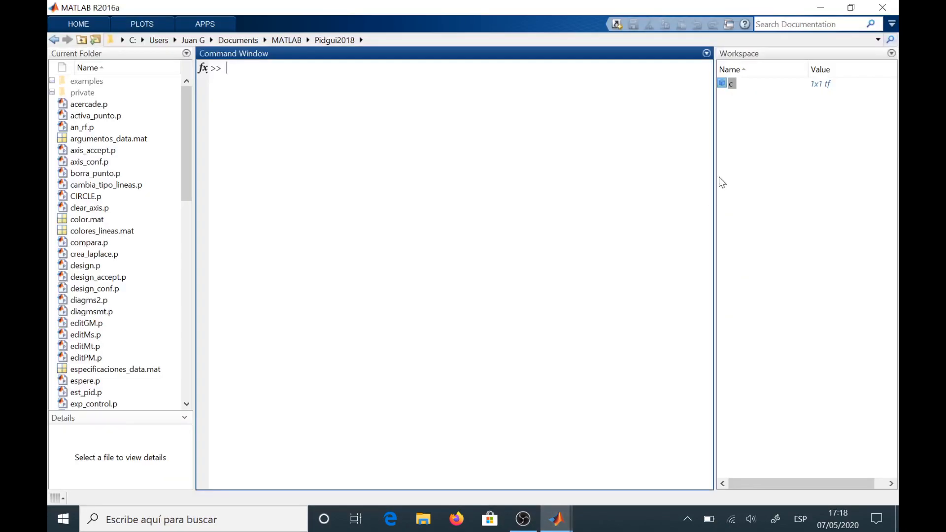
text(c)
key(Return)
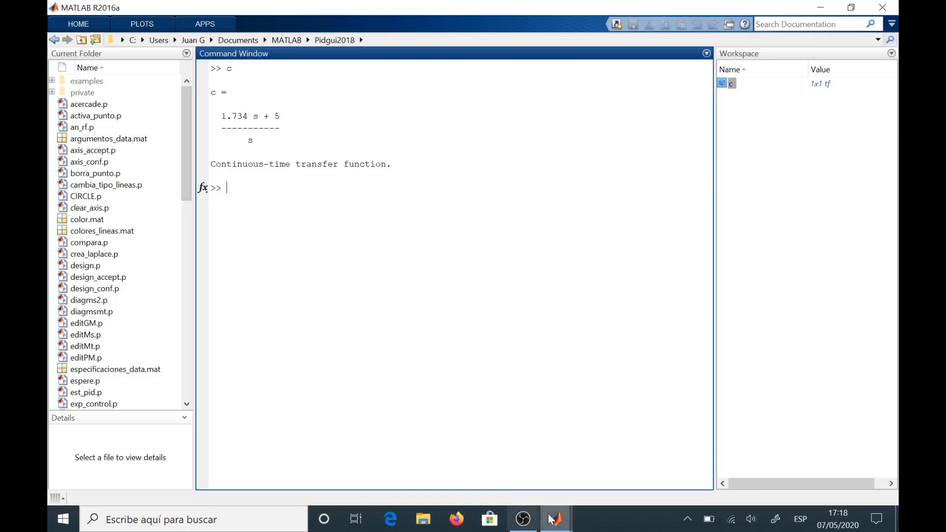
Step: Switch back to the Pidgui2018 main figure and load the register pid_3polos_PI.mat
mouse_move(554, 519)
click(584, 424)
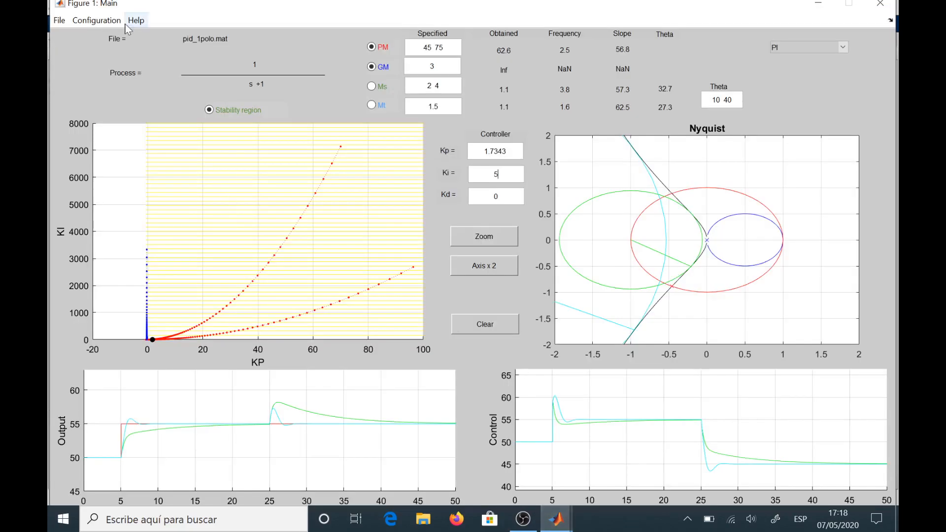
click(59, 20)
click(75, 36)
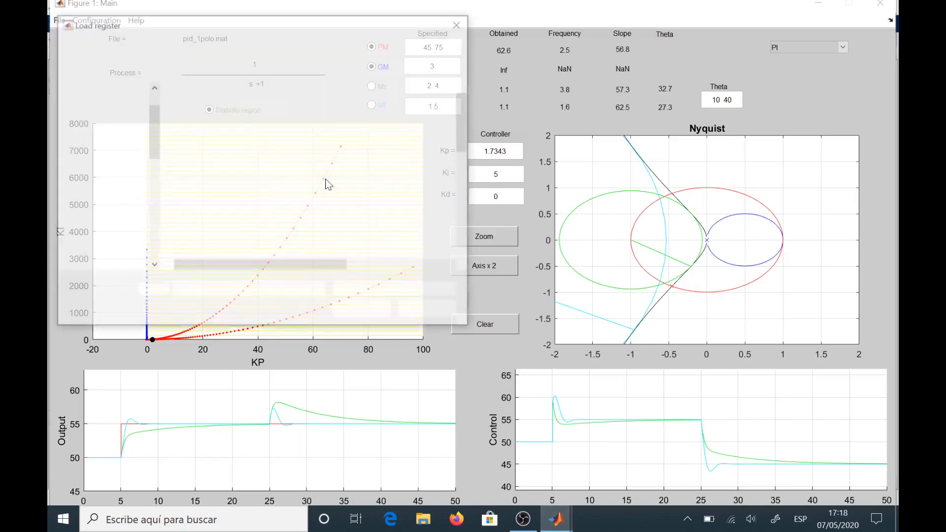
double_click(220, 126)
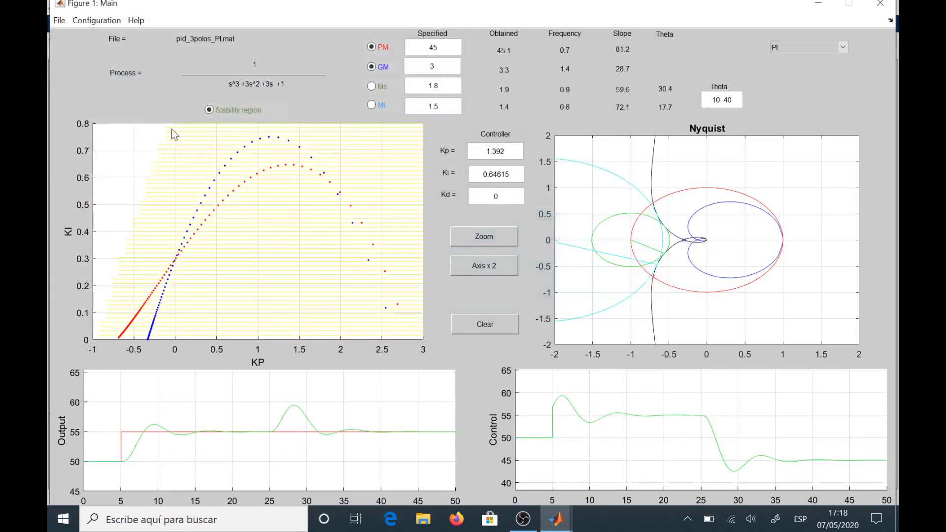
Step: Examine the simulation configuration, including step, load, control and PV limits, and accept it unchanged
click(92, 22)
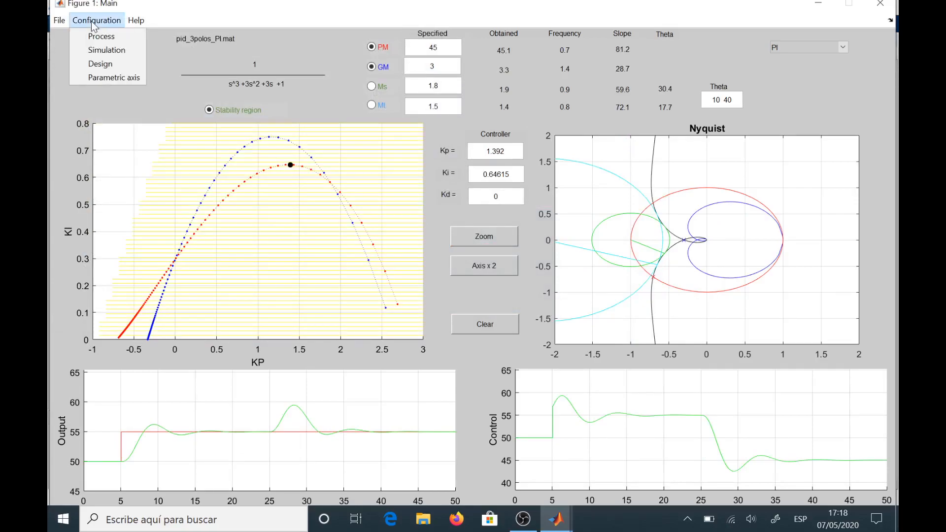
click(107, 49)
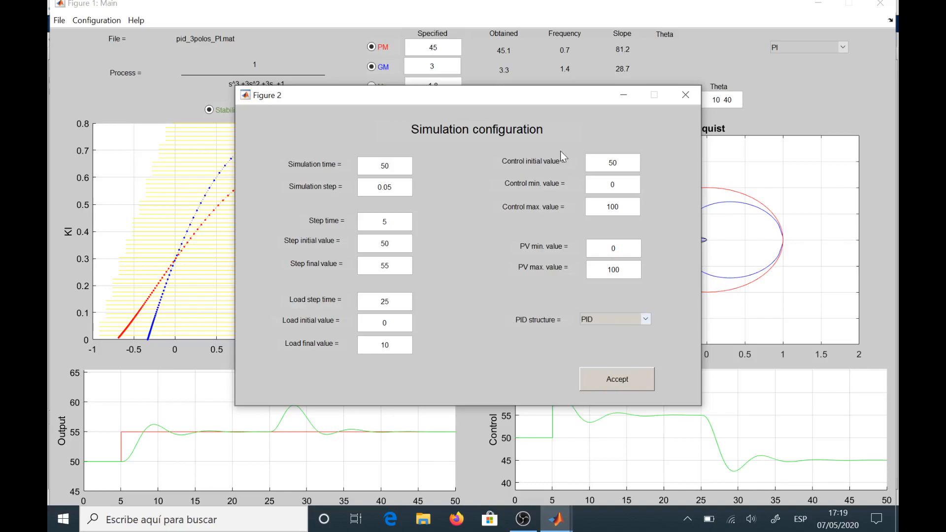
drag(528, 96, 516, 33)
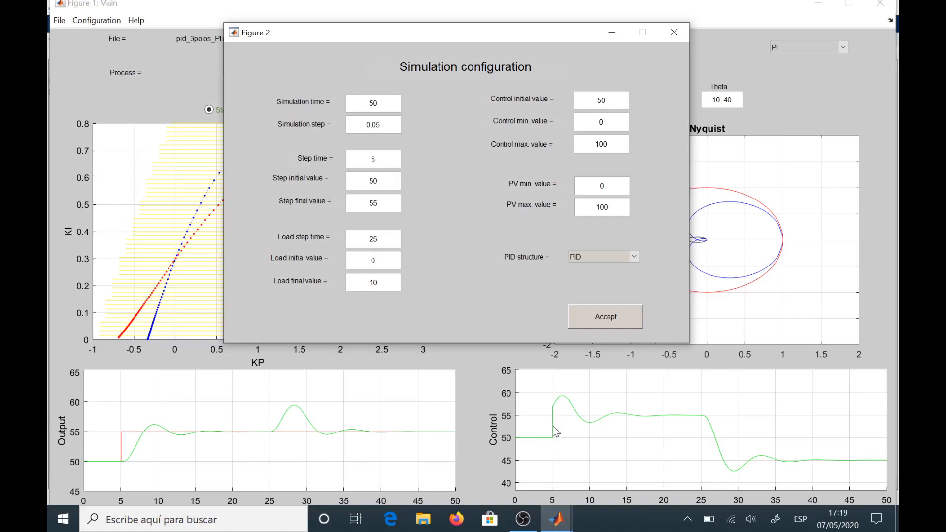
click(582, 318)
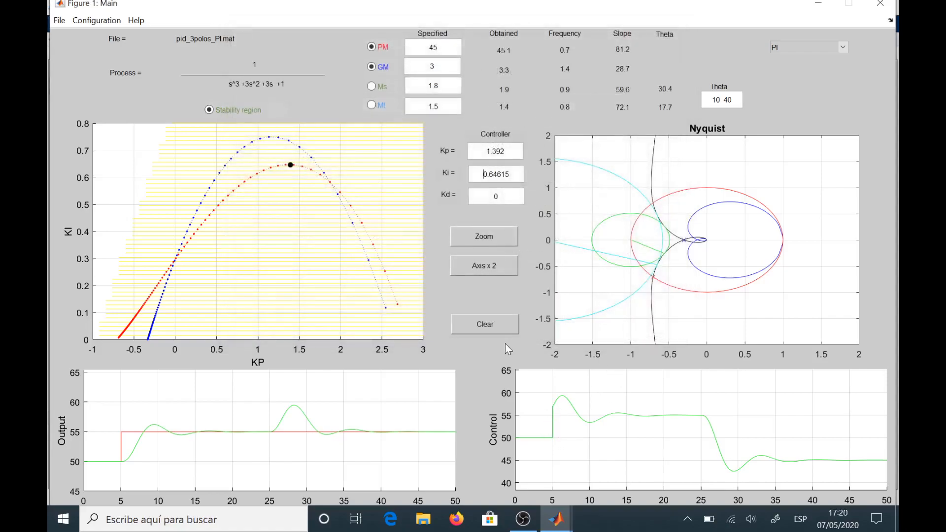
Step: Change the controller type to PID (KD fix) and move the design point onto the gain margin curve at Kp about 2.12, Ki about 0.69
click(798, 47)
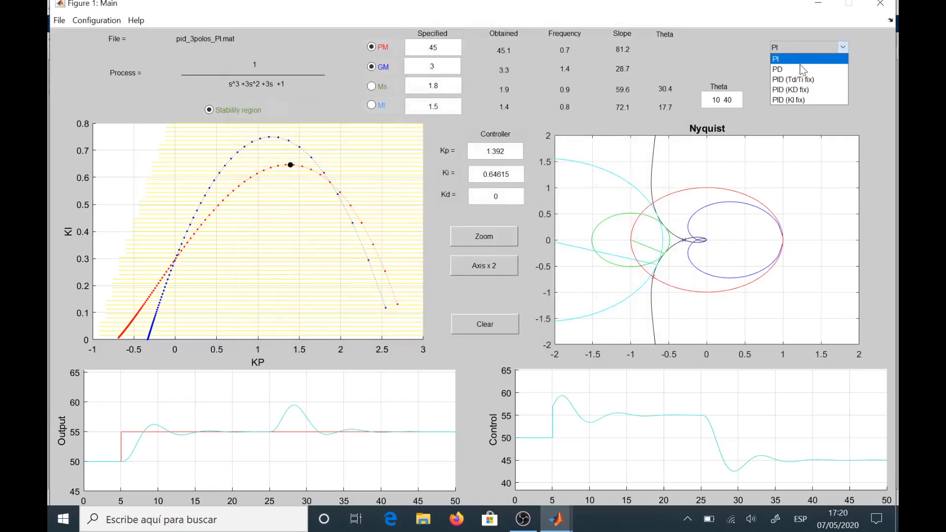
click(808, 90)
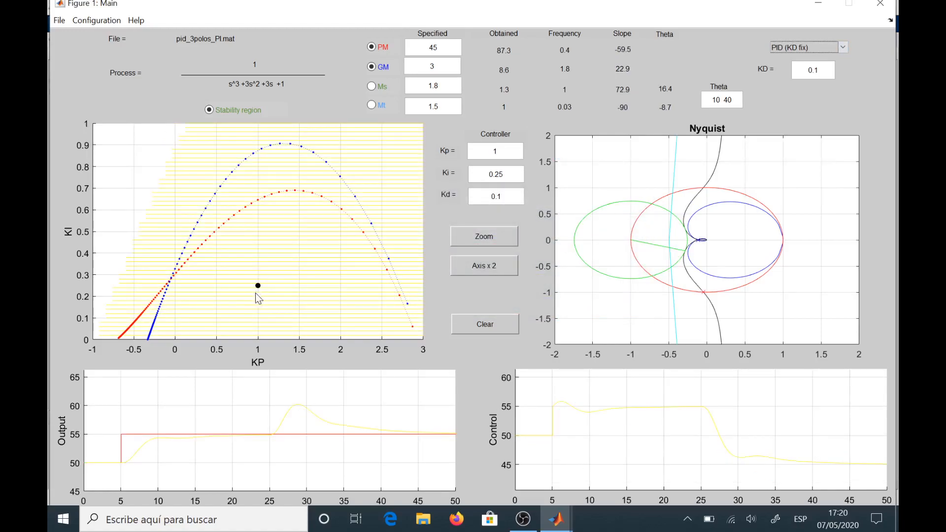
drag(258, 286, 351, 194)
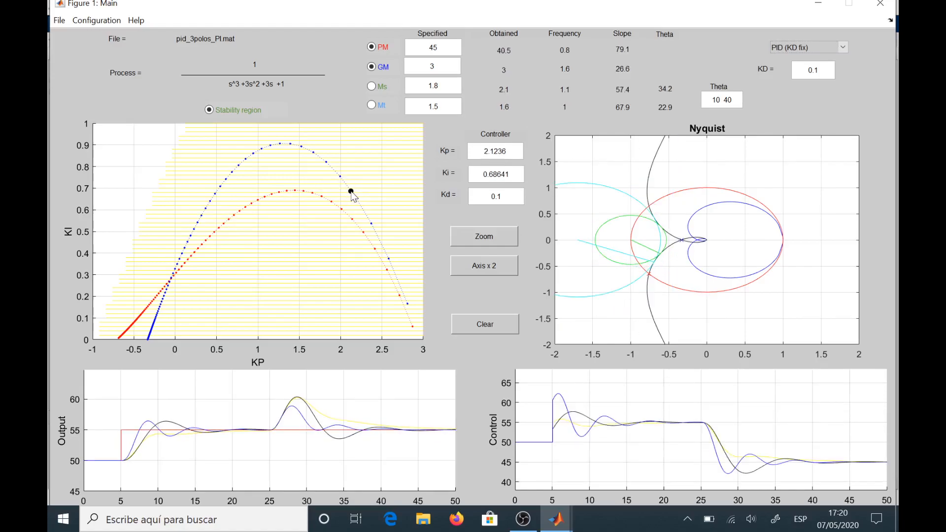
Step: Set the controller's Kd to 0.5
drag(501, 196, 491, 197)
click(502, 197)
click(501, 196)
key(BackSpace)
text(5)
key(Return)
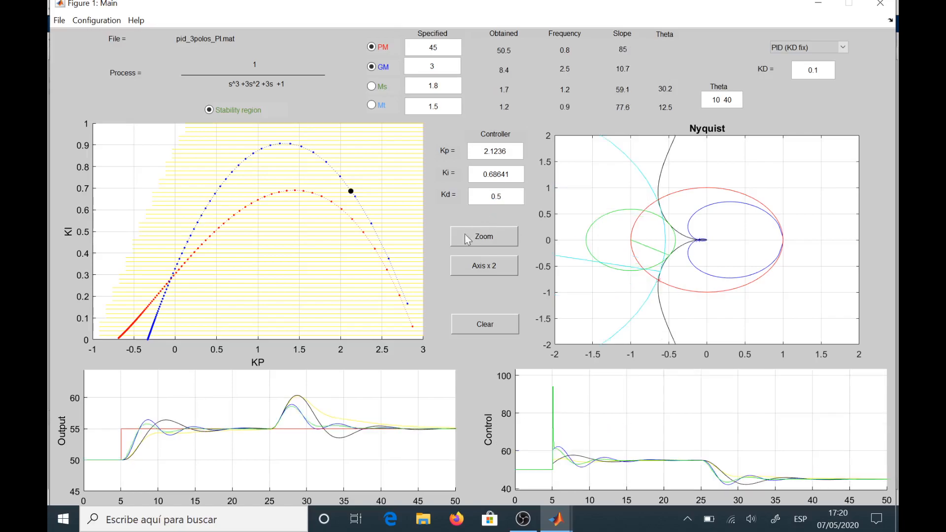
Step: Clear the plotted responses, simulate the current design point with Kd 0.1, and compare it with Kd set to 0.5
click(474, 326)
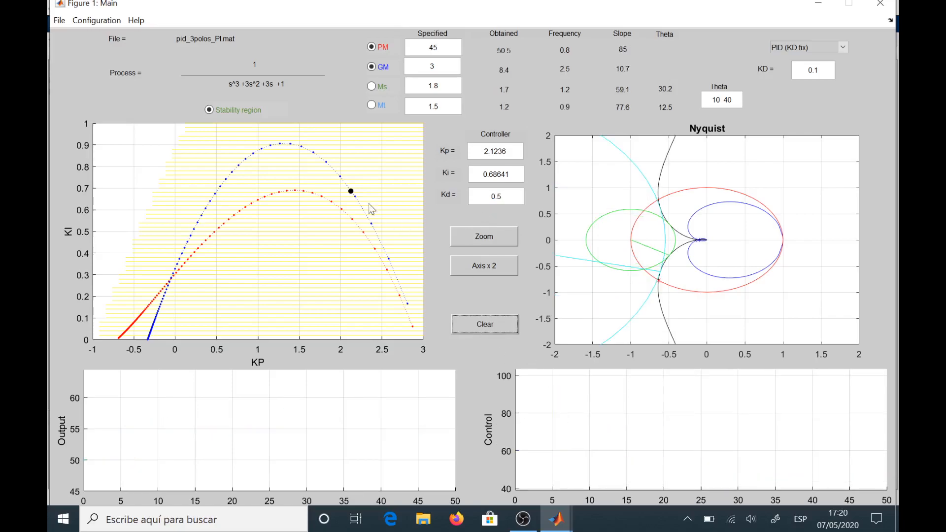
click(351, 191)
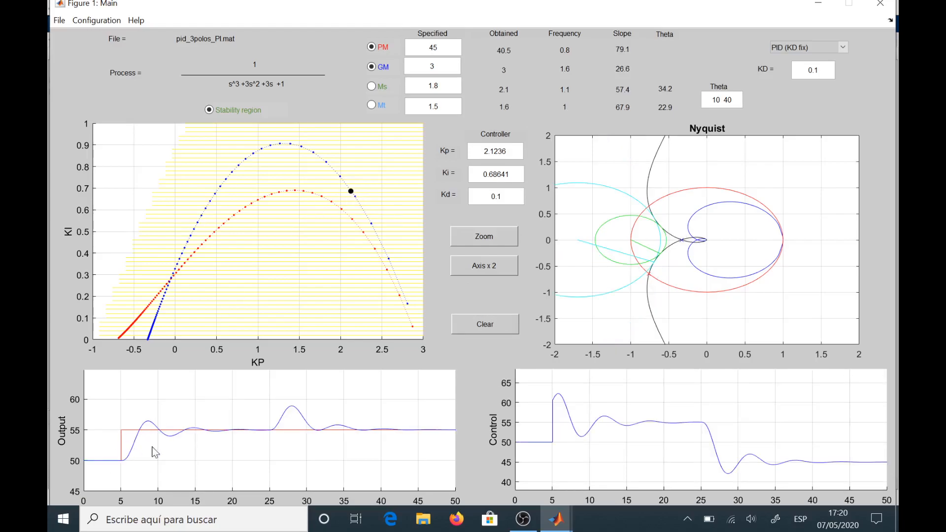
click(507, 196)
key(BackSpace)
text(5)
key(Return)
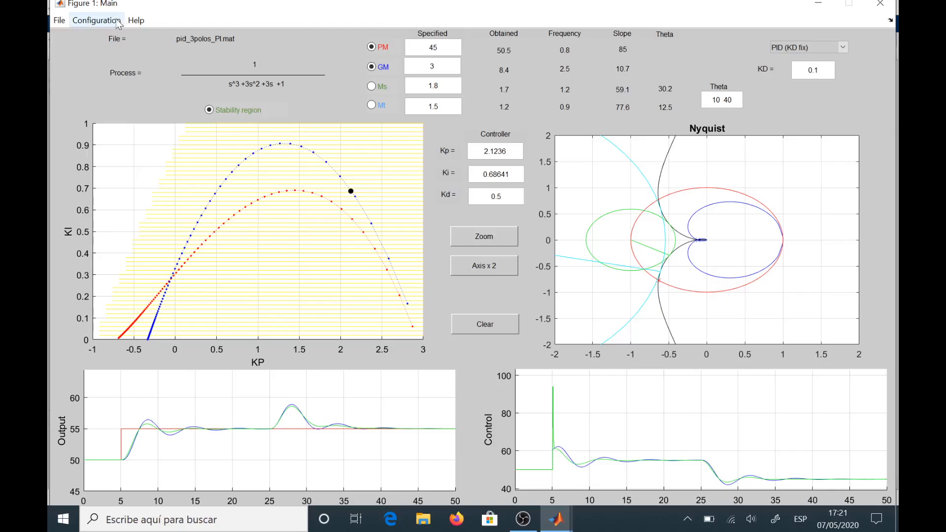
Step: Change the PID structure in the simulation configuration to PI_D and apply it
click(96, 21)
click(107, 45)
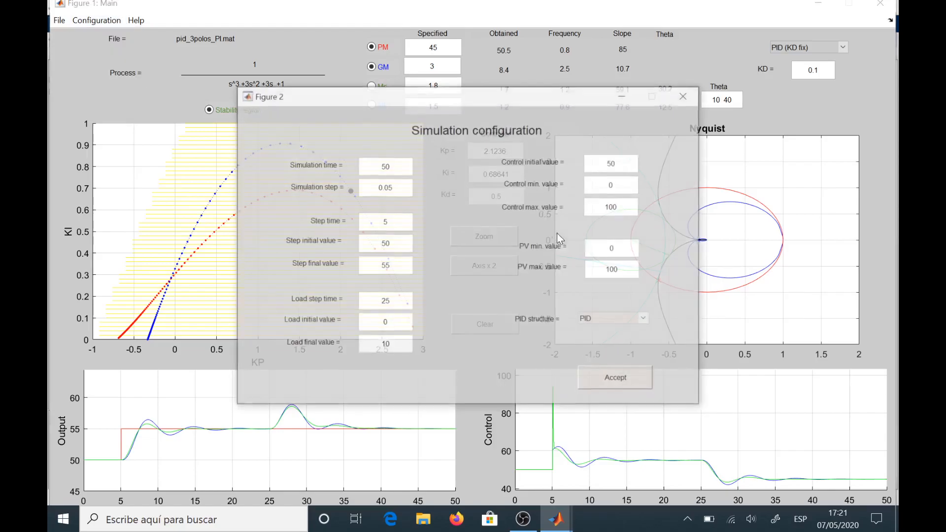
click(599, 318)
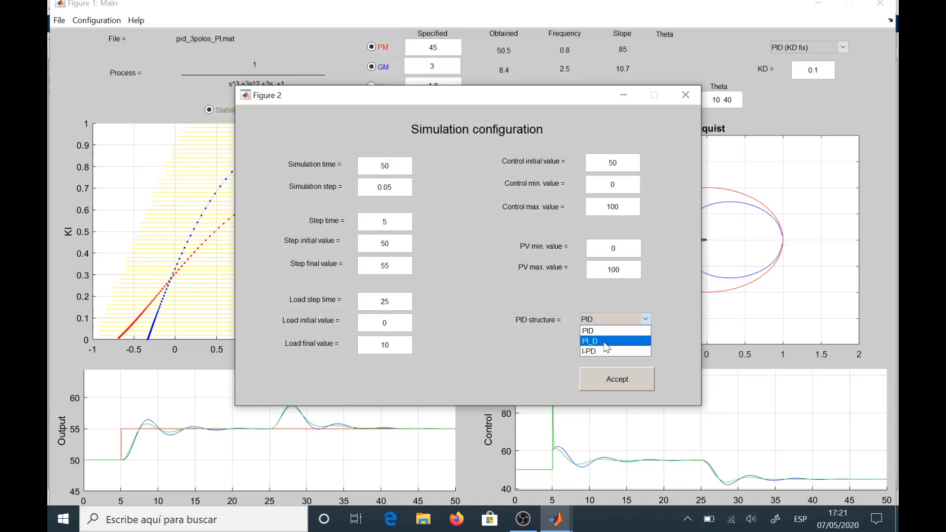
click(605, 341)
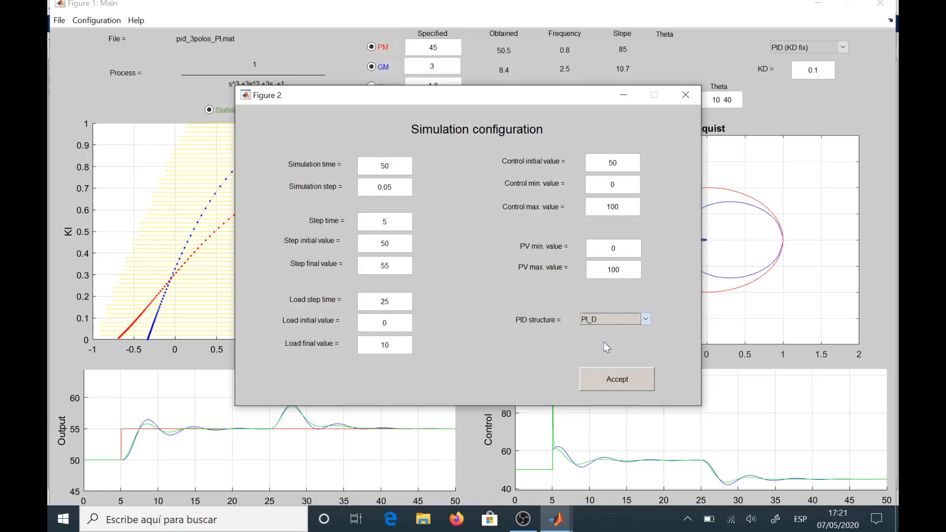
click(603, 374)
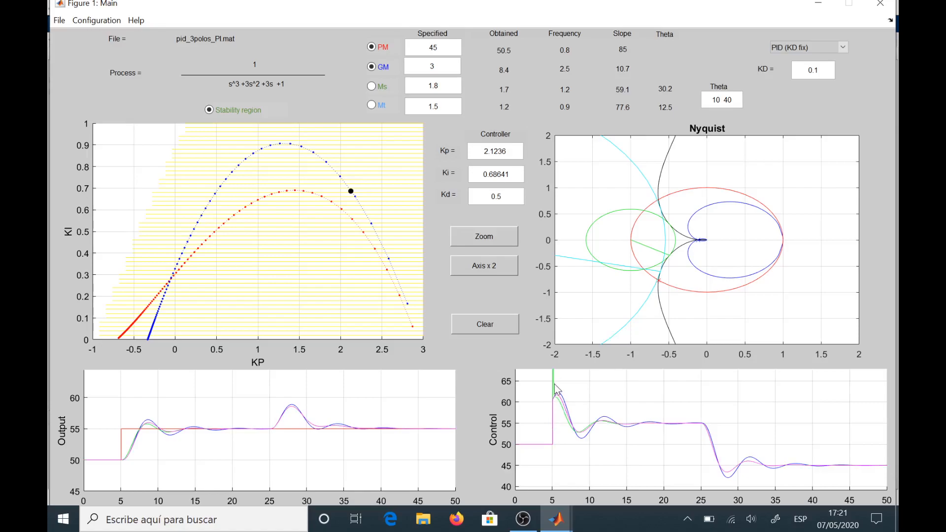
Step: Change the simulation's PID structure to I-PD and rerun the response with Kd 0.5
click(96, 20)
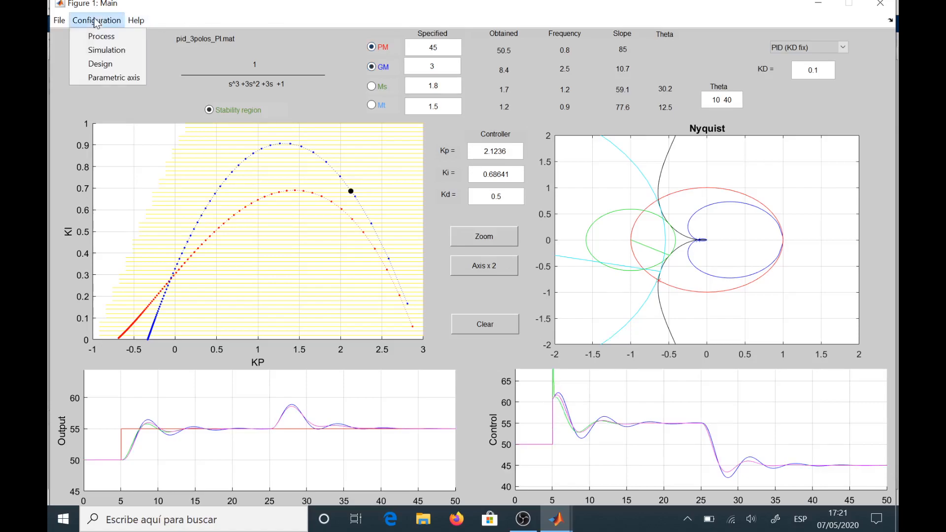
click(107, 50)
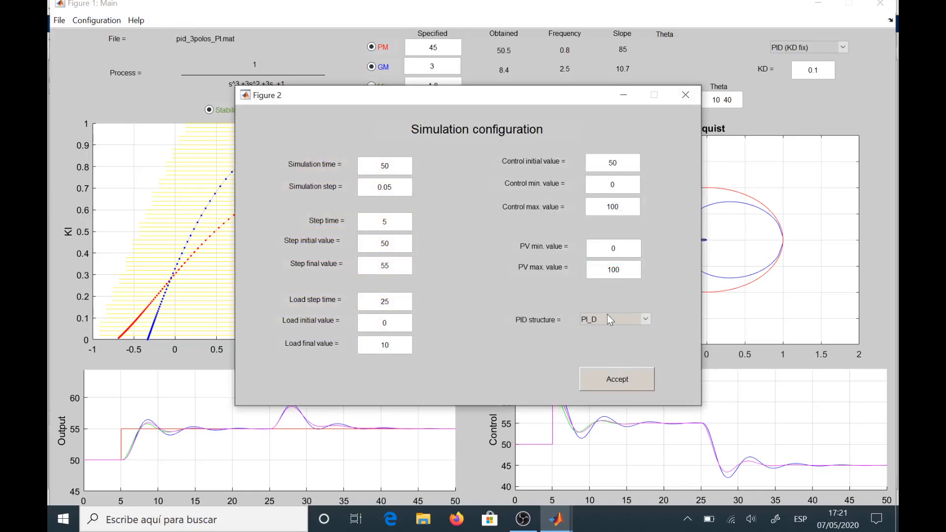
click(607, 318)
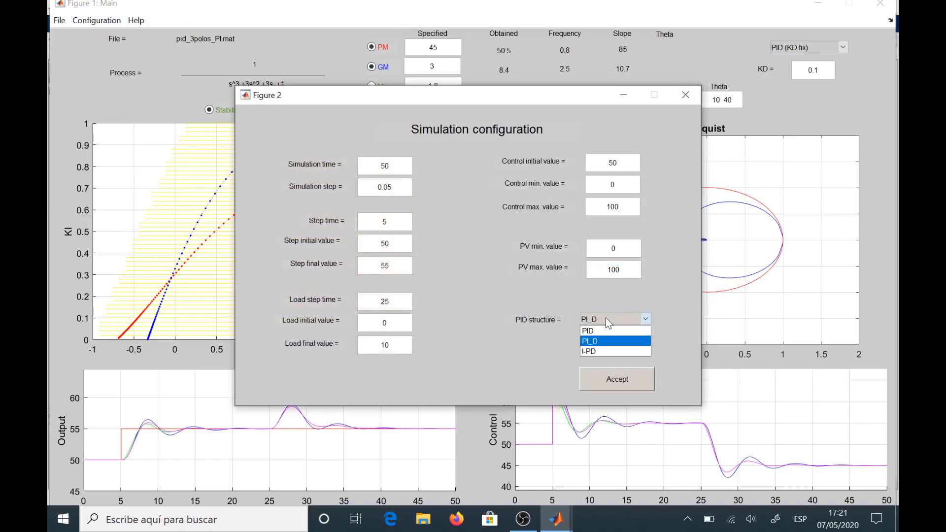
click(602, 349)
click(603, 382)
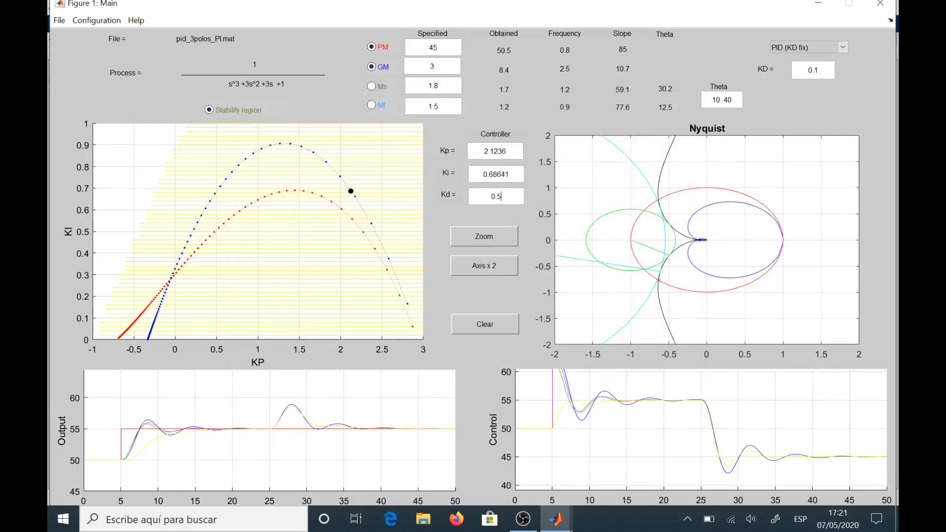
key(Return)
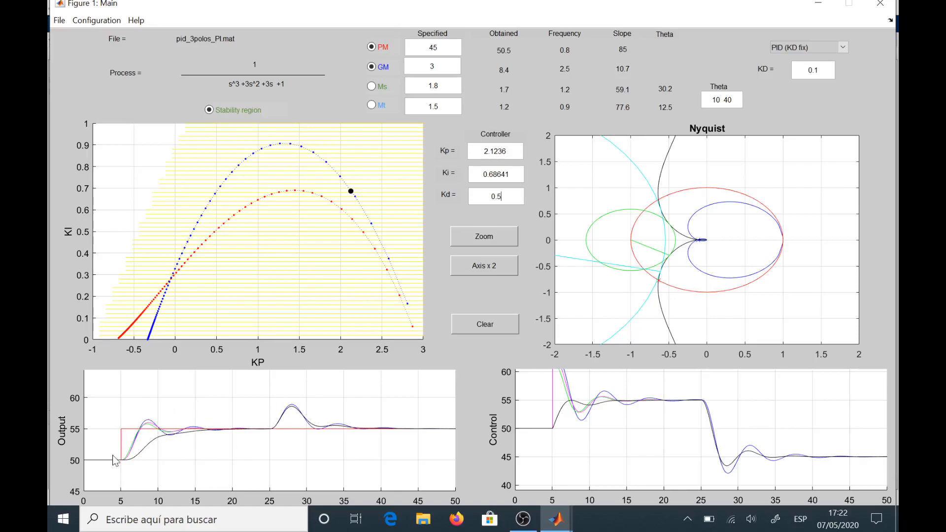
Step: Switch the simulation's PID structure from I-PD back to PI_D
click(96, 20)
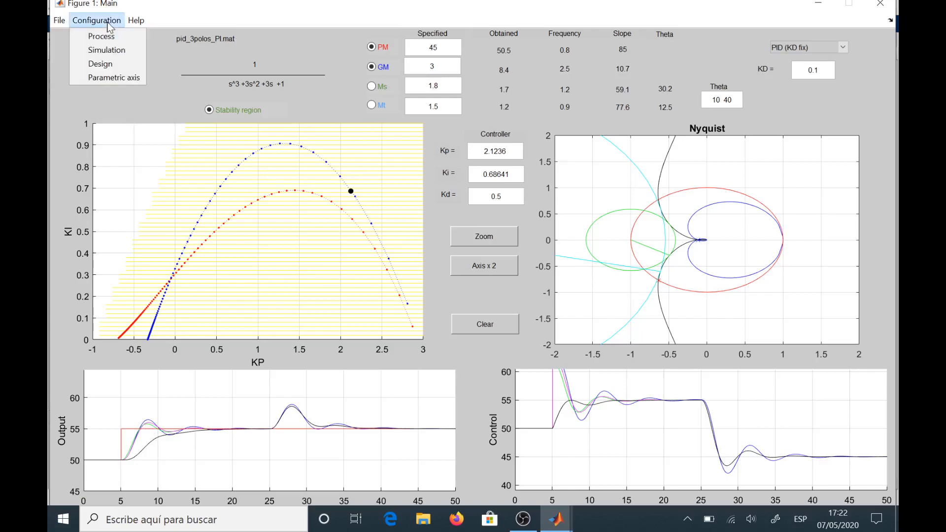
click(112, 50)
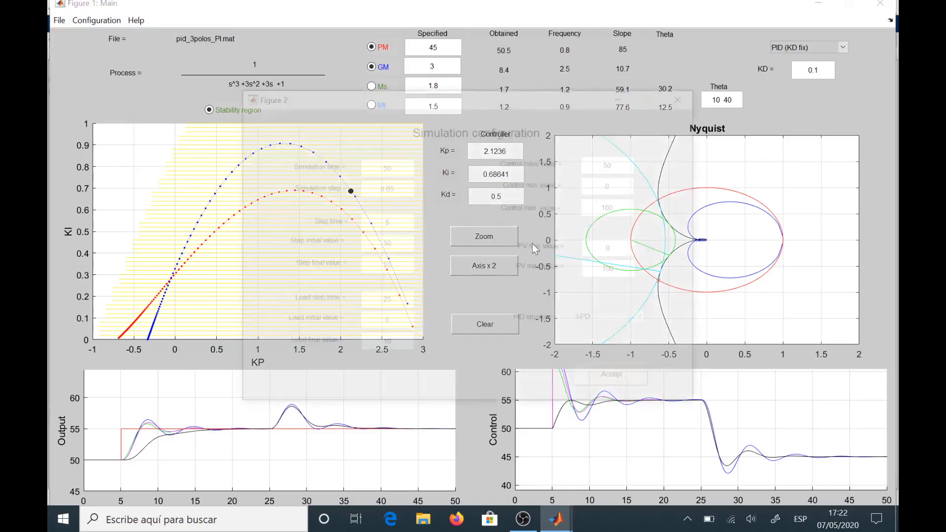
click(610, 326)
click(607, 336)
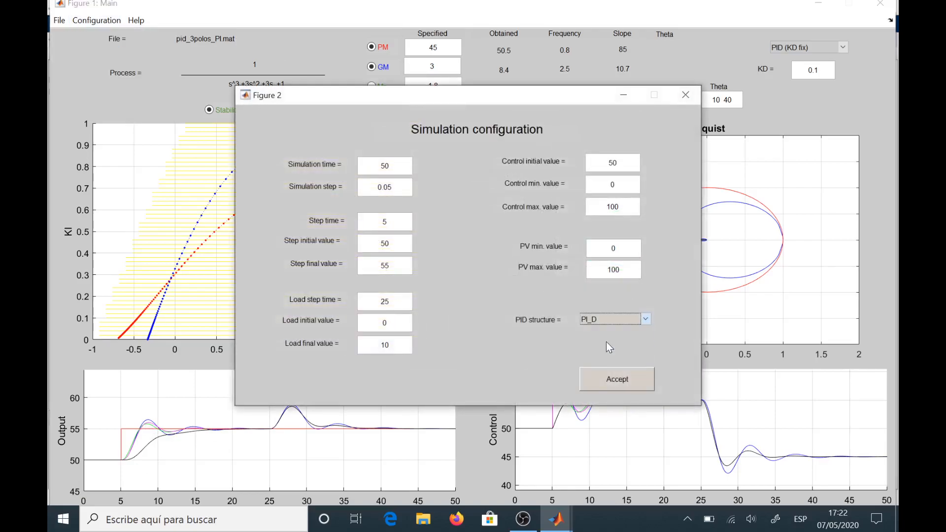
click(619, 379)
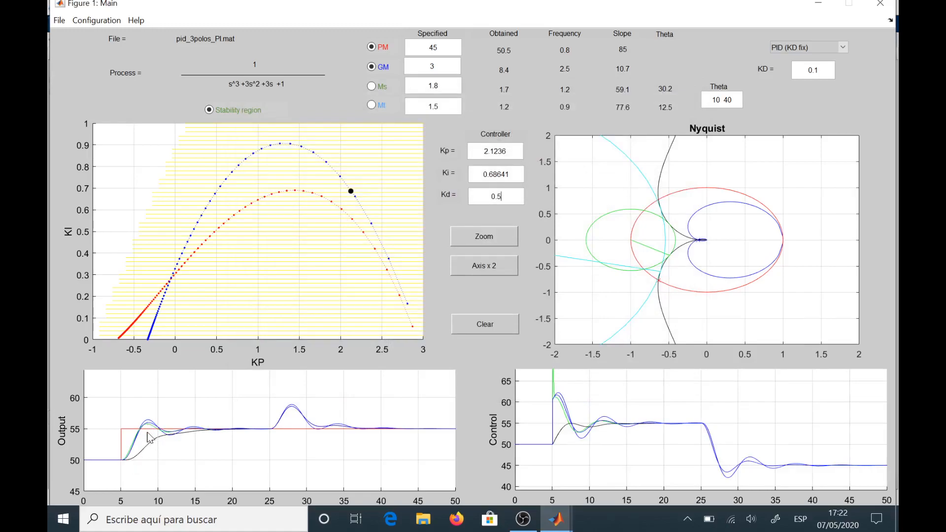
Step: Restore the simulation's PID structure to PID and clear the plotted output and control responses
click(112, 20)
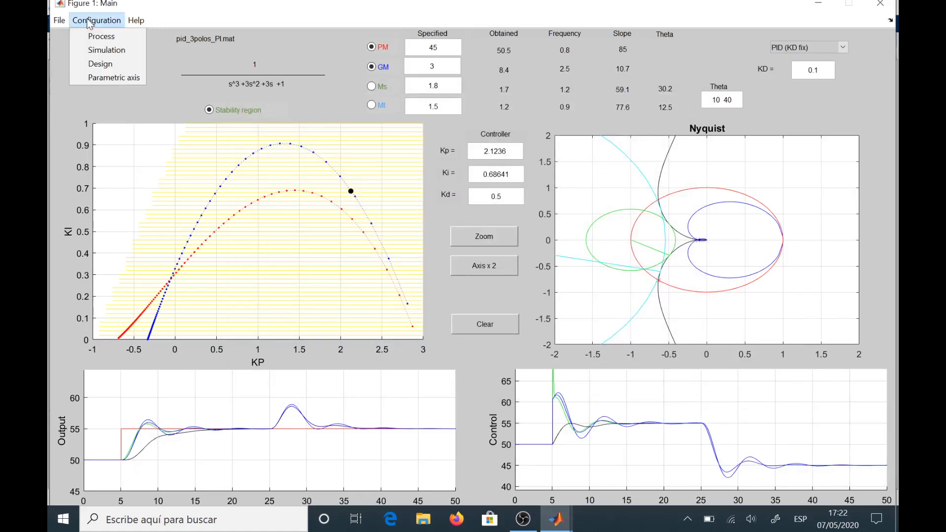
click(119, 55)
click(613, 319)
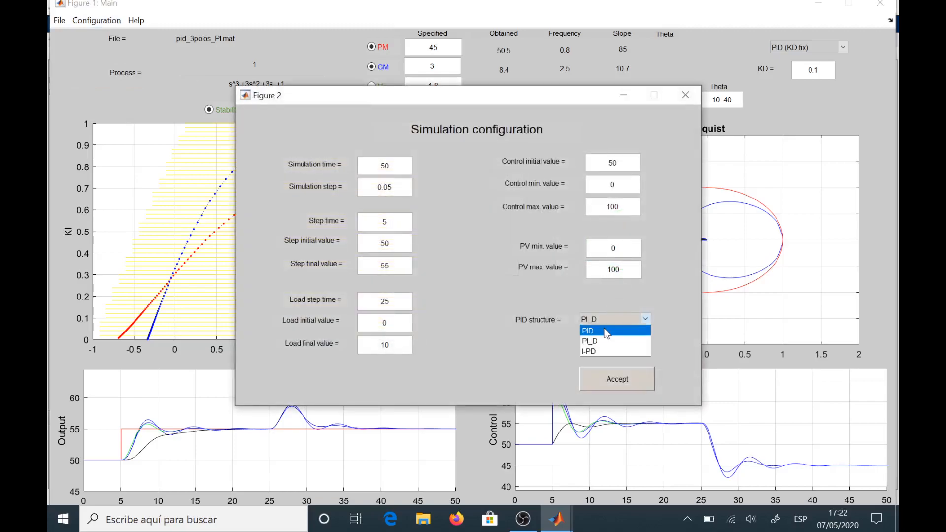
click(607, 331)
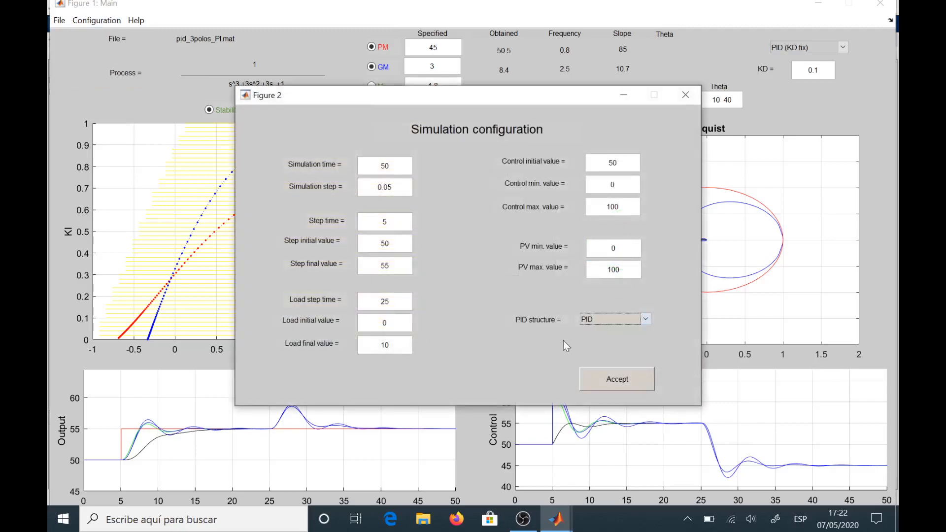
click(605, 378)
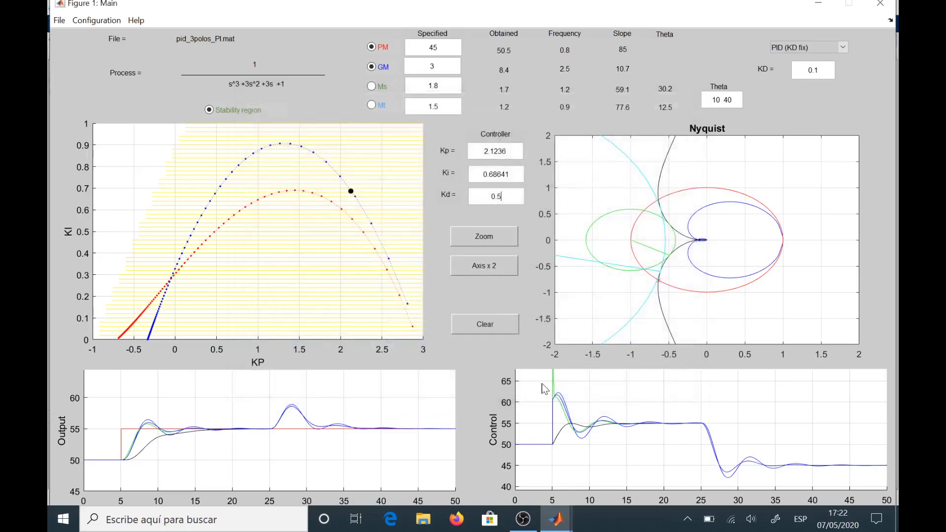
click(484, 317)
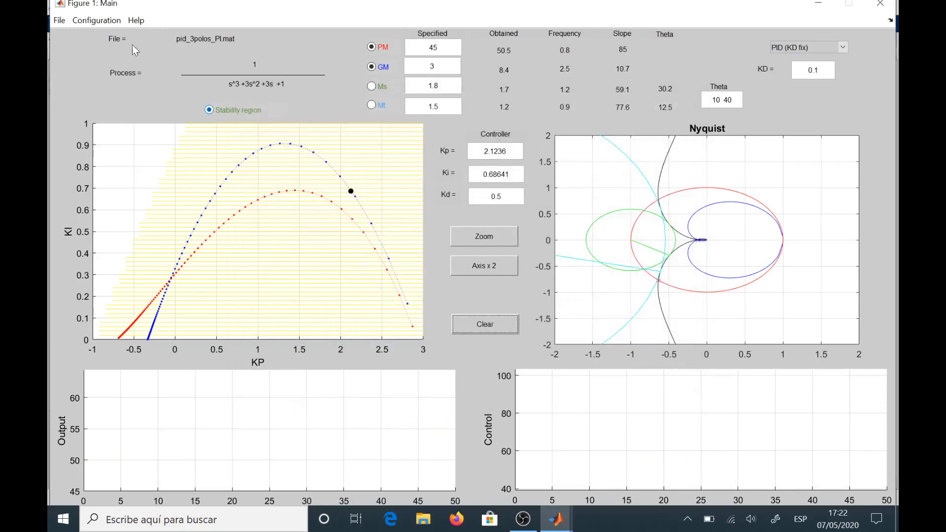
Step: Examine the design configuration options for specification numbers, tangency tolerance, point and line styles, closing them without changes
click(101, 22)
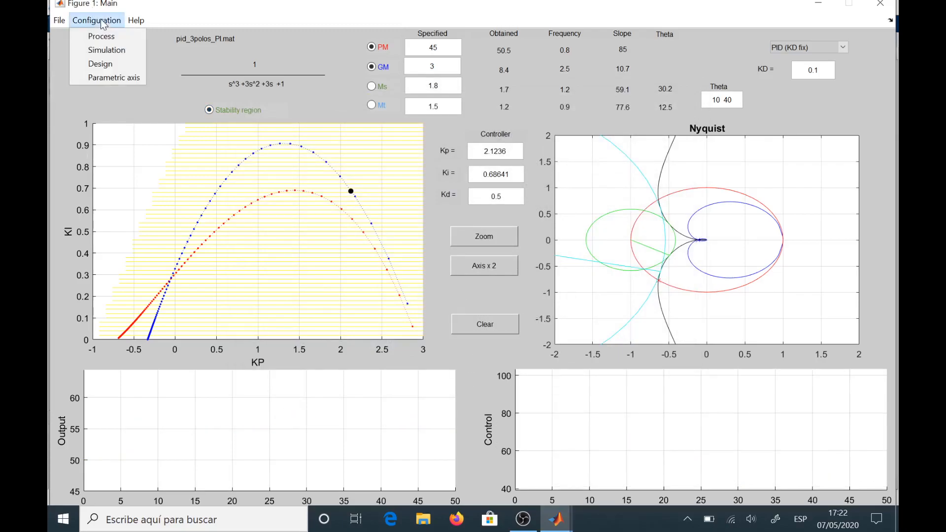
click(101, 65)
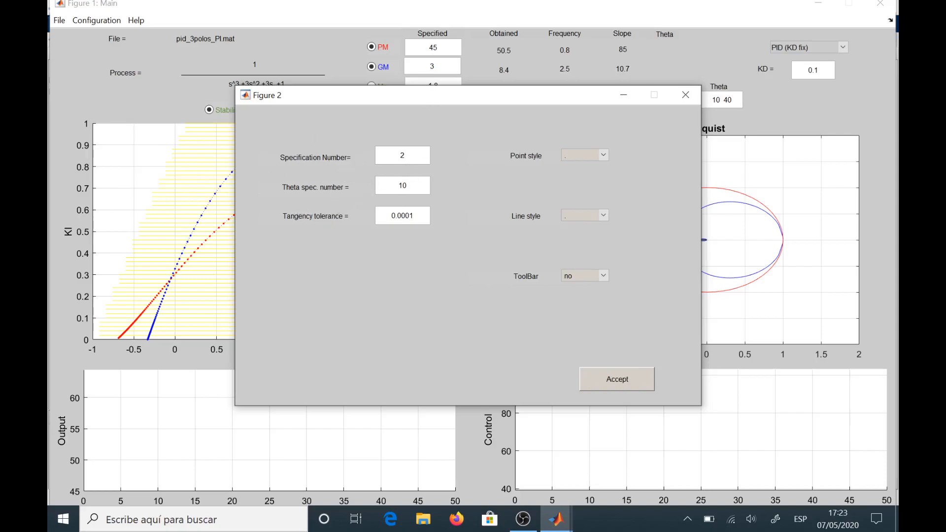
click(691, 97)
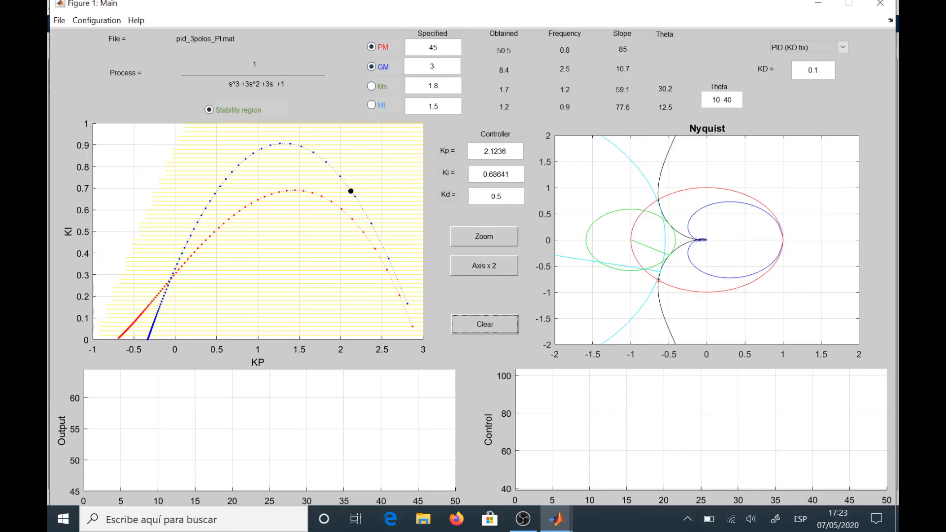
Step: Hide the gain margin curve and specify phase margins of 45 and 60
click(438, 48)
click(372, 67)
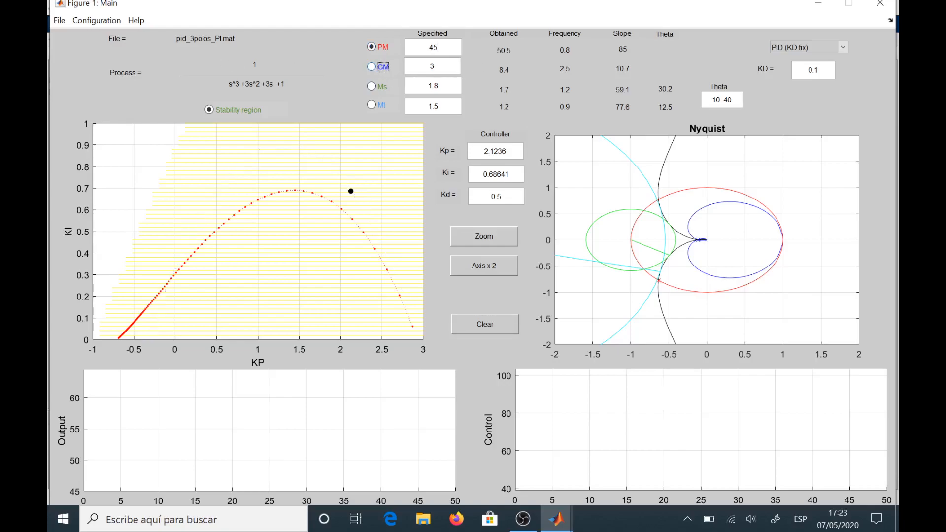
text(60)
key(Return)
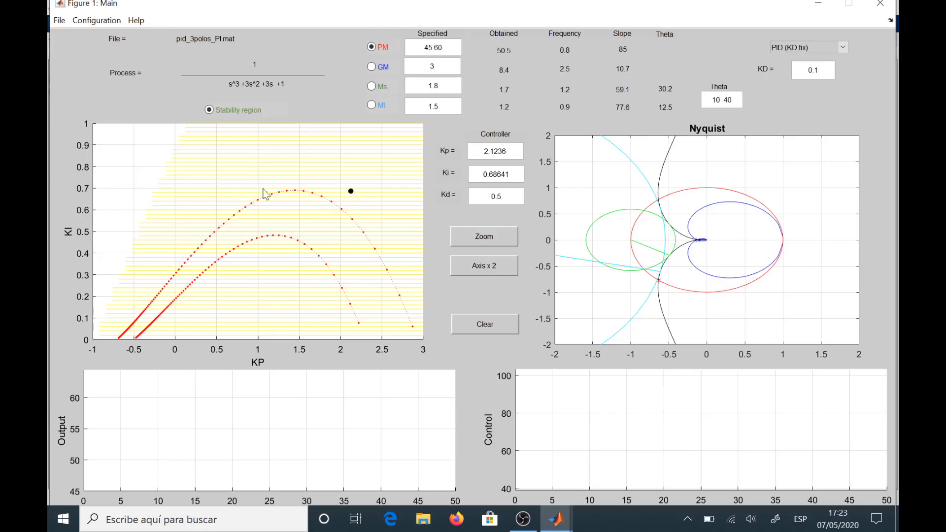
Step: Move the design point between the two phase margin curves, at Kp about 1.83 and Ki about 0.52, and show the gain margin curve again
drag(352, 193, 289, 238)
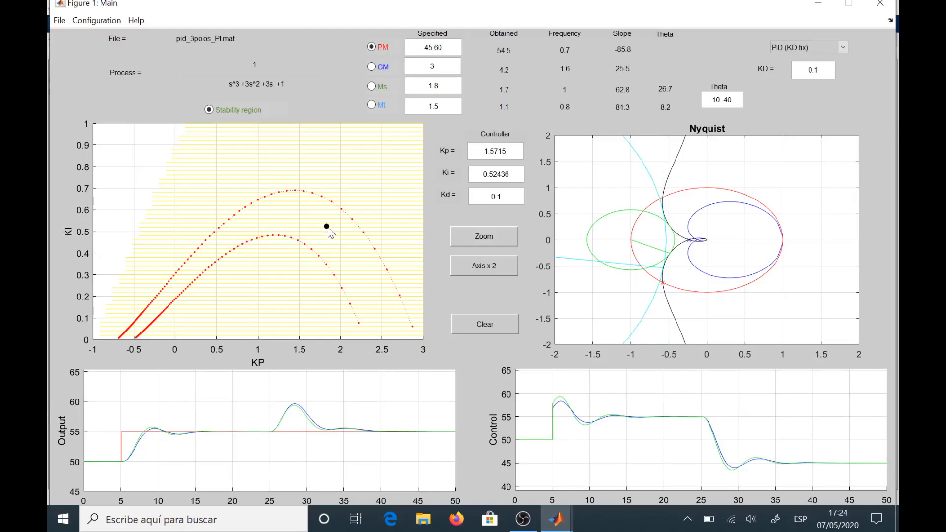
click(372, 66)
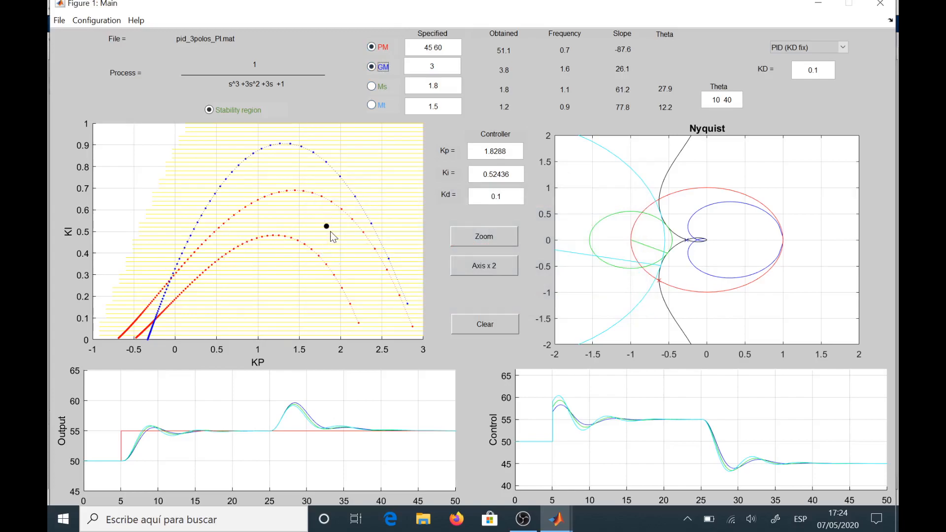
Step: Move the design point along the gain margin curve to between the phase margin curves, at Kp about -0.1 and Ki about 0.23
drag(331, 232, 315, 232)
click(191, 274)
drag(171, 288, 167, 291)
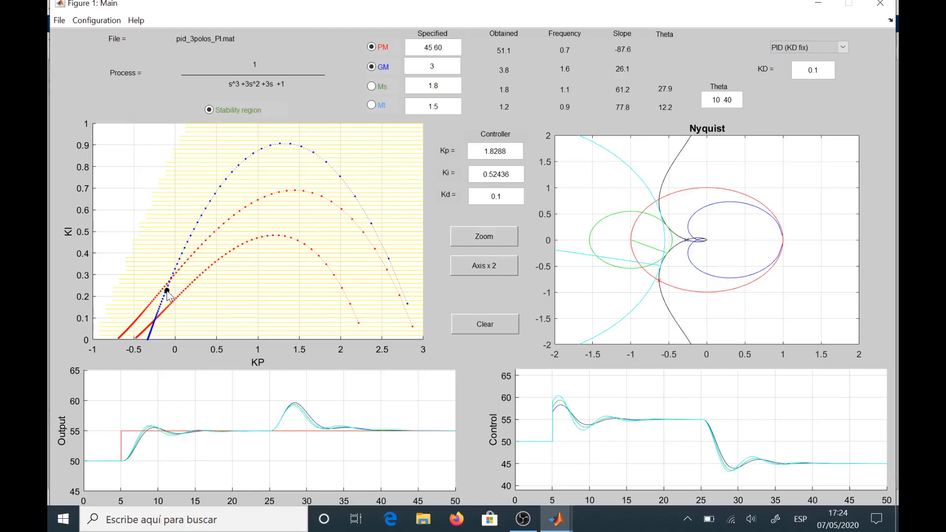